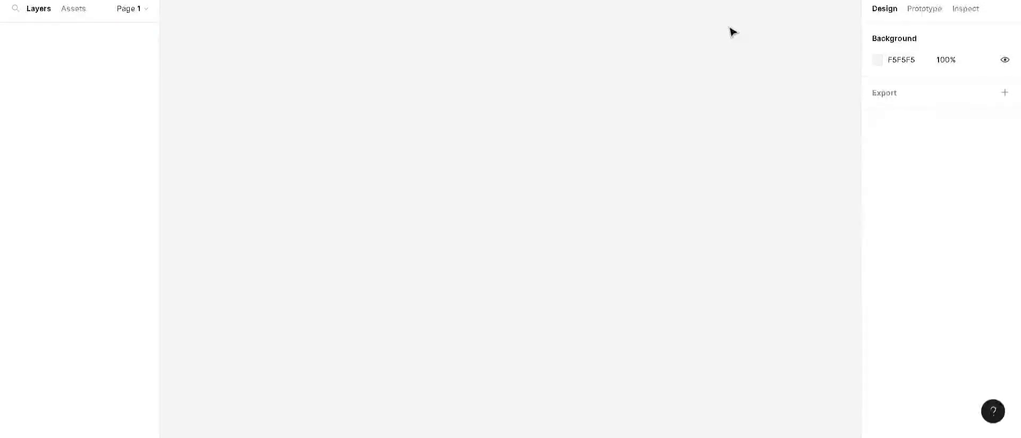
# Create a frame on the empty canvas and set its size to 250 by 250.
pyautogui.press('f')
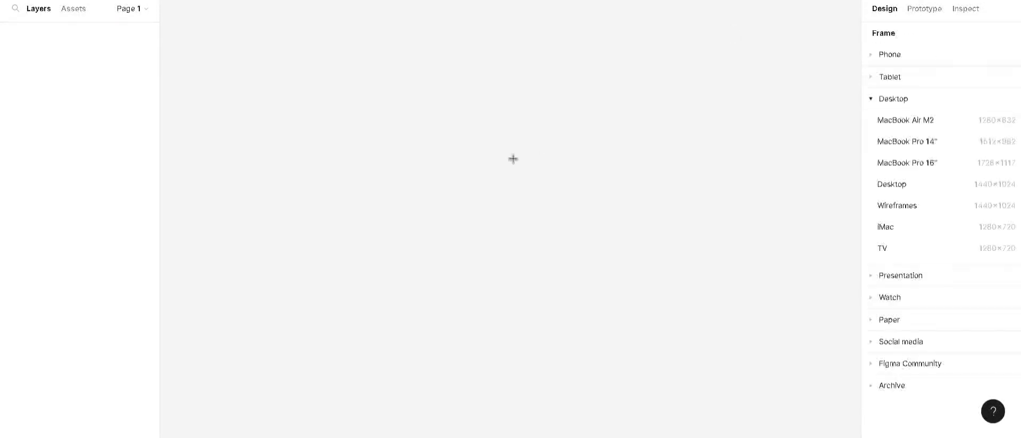
pyautogui.click(373, 144)
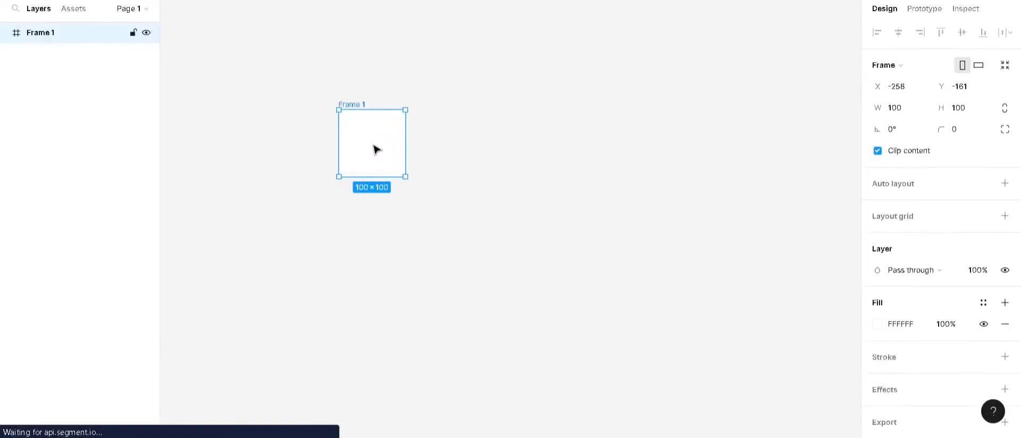
pyautogui.click(907, 110)
pyautogui.write('250')
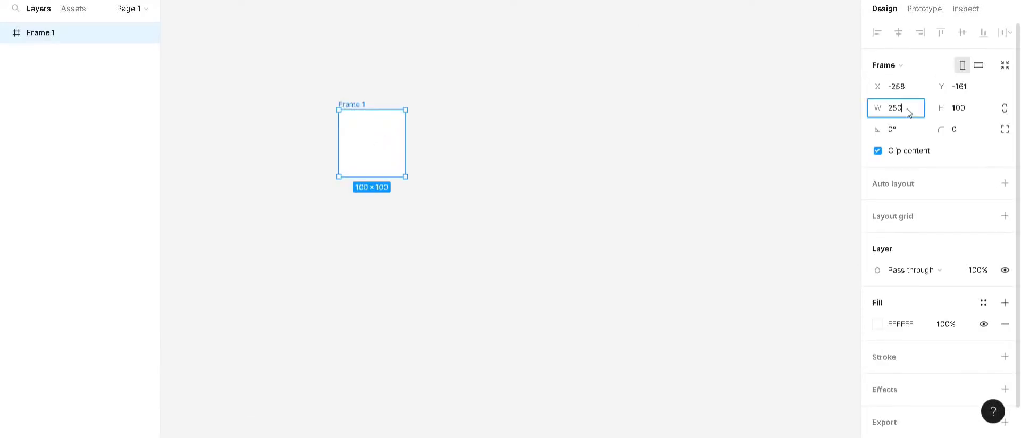
pyautogui.click(981, 110)
pyautogui.write('250')
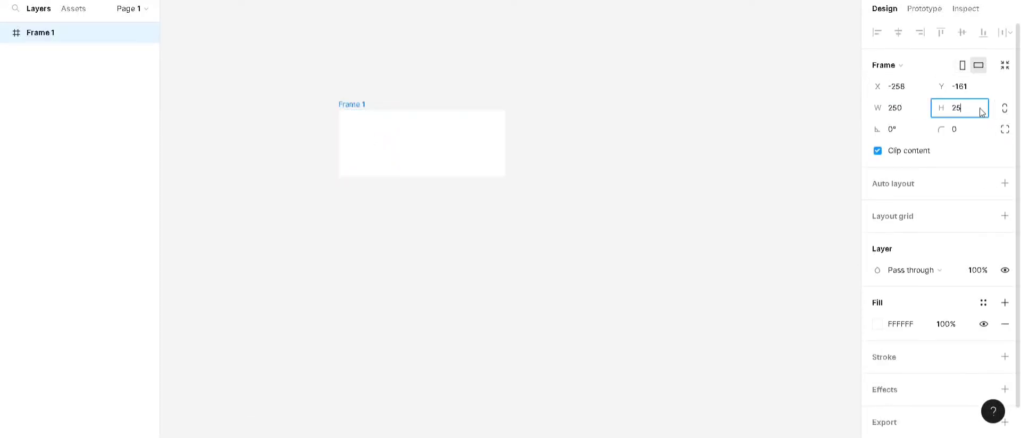
pyautogui.press('Return')
pyautogui.click(597, 151)
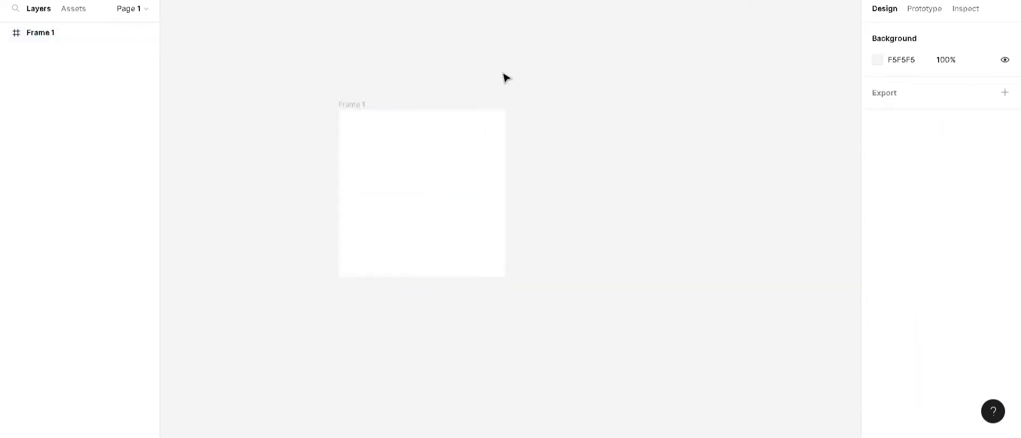
# Run the Unsplash plugin and place its window beside the frame, clear of the layer list.
pyautogui.rightClick(578, 65)
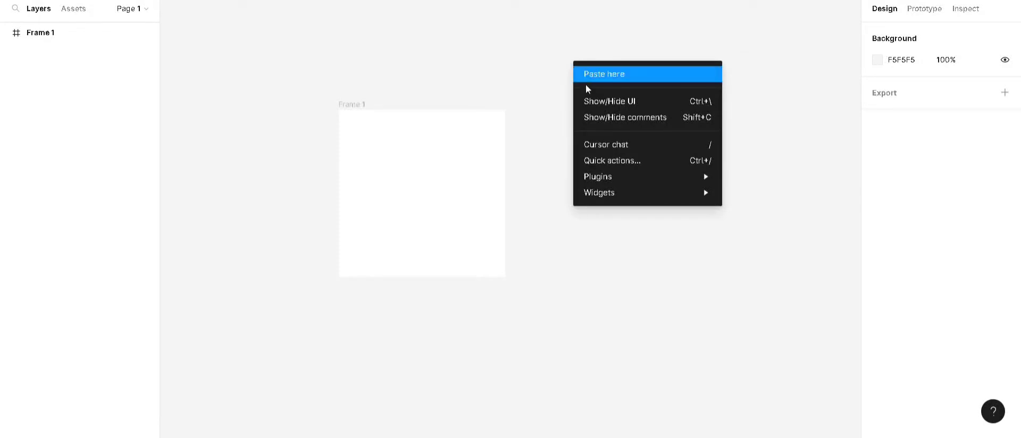
pyautogui.moveTo(616, 174)
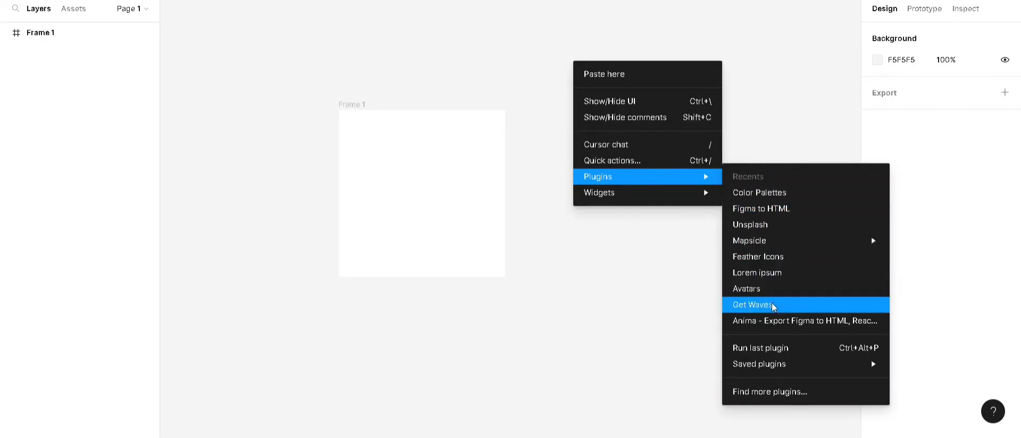
pyautogui.click(768, 228)
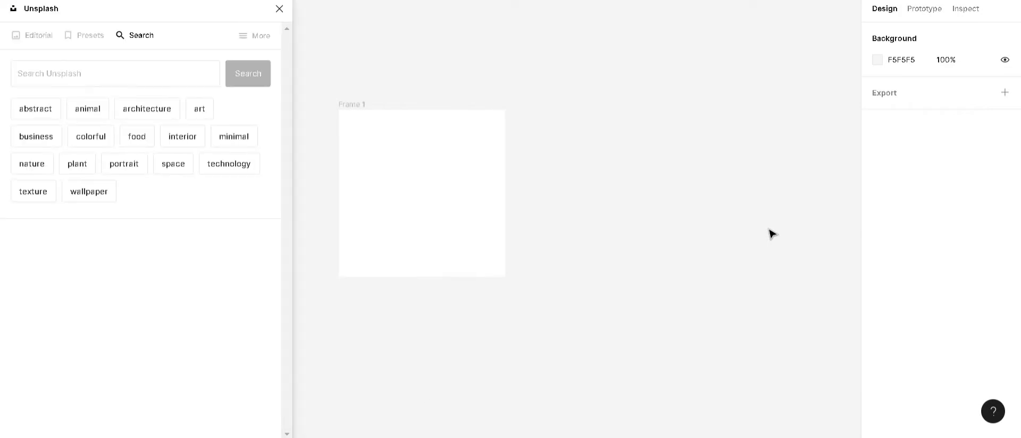
pyautogui.moveTo(138, 11); pyautogui.dragTo(732, 7)
pyautogui.click(710, 73)
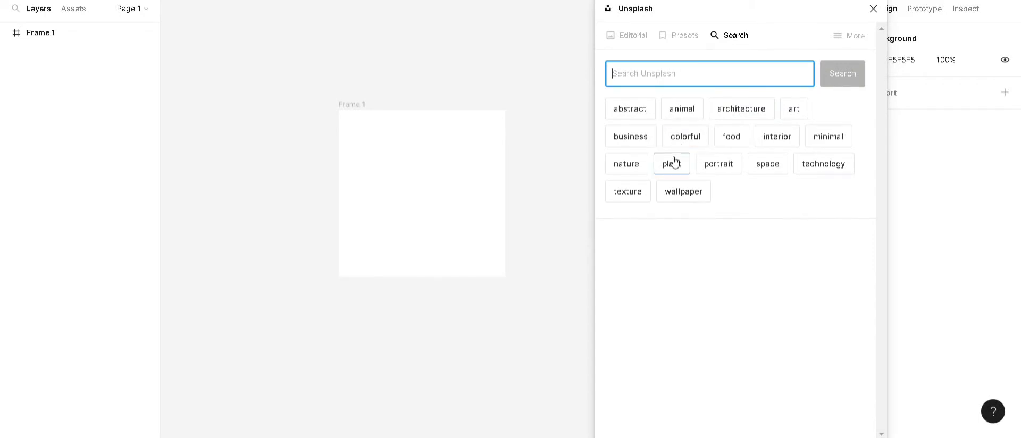
# Fill the frame with the purple mountain lake photo from Unsplash's wallpaper category.
pyautogui.click(676, 195)
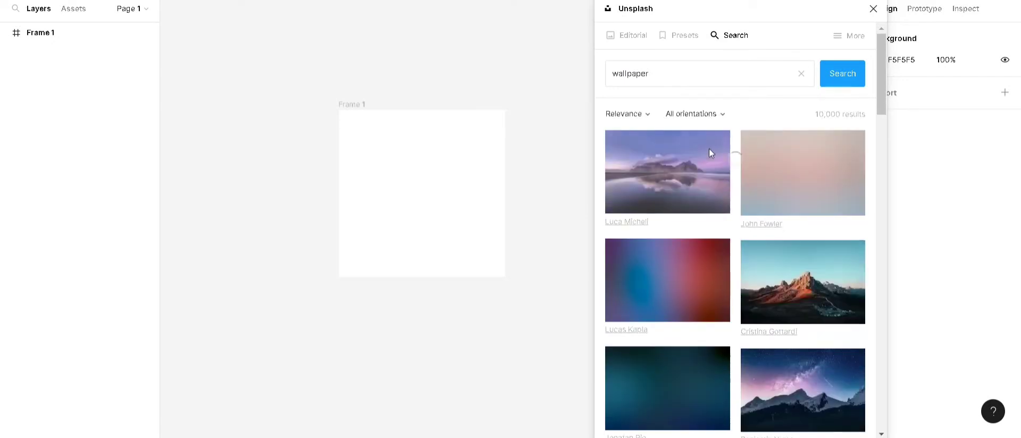
pyautogui.click(363, 109)
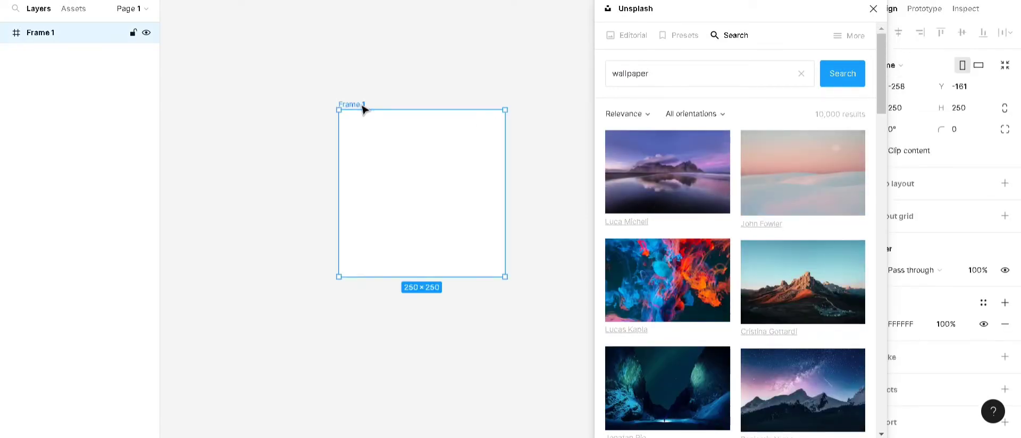
pyautogui.click(652, 168)
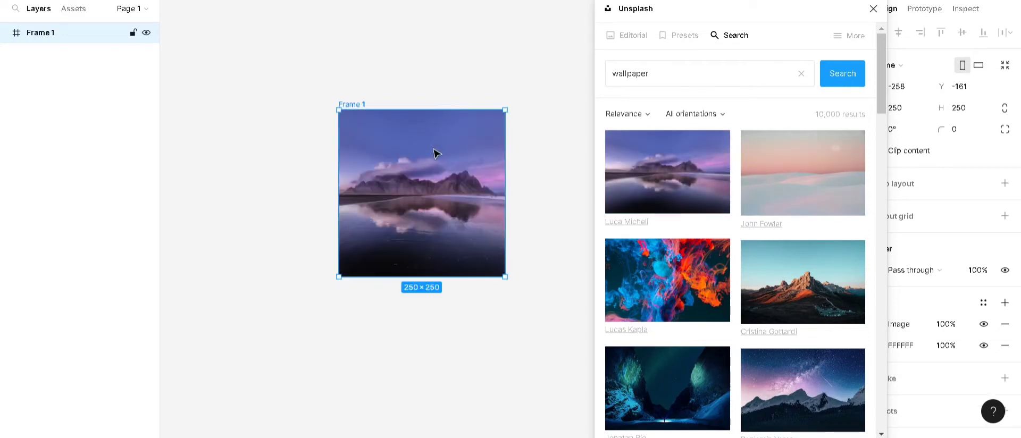
# Search Unsplash for "ai", fill the frame with the photo of the robot on a red bench, and close the plugin.
pyautogui.click(801, 74)
pyautogui.click(612, 74)
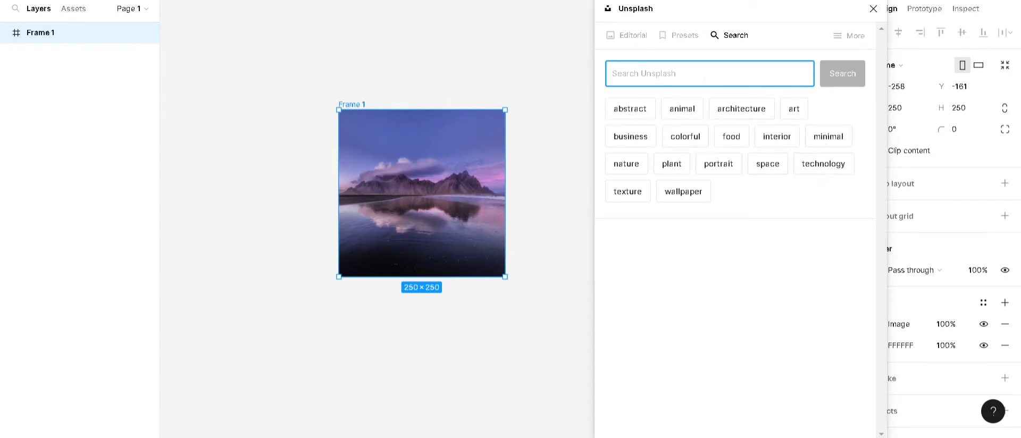
pyautogui.write('ai')
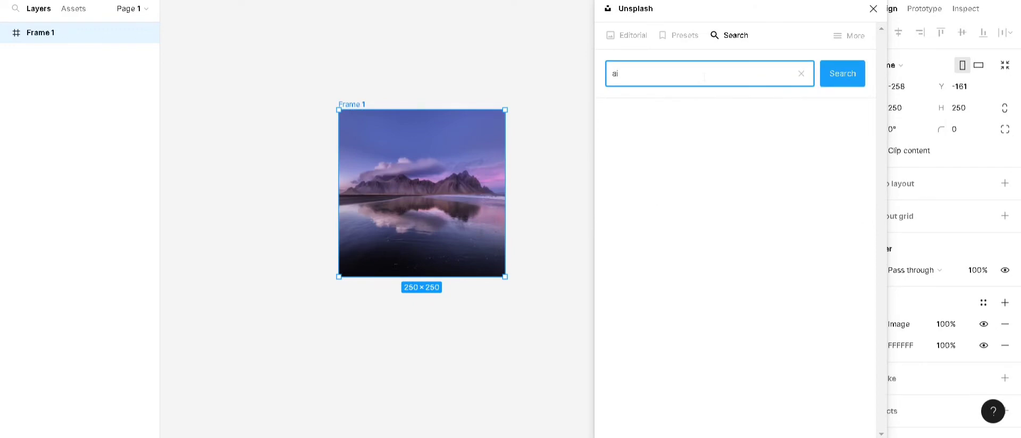
pyautogui.scroll(-9, 775, 177)
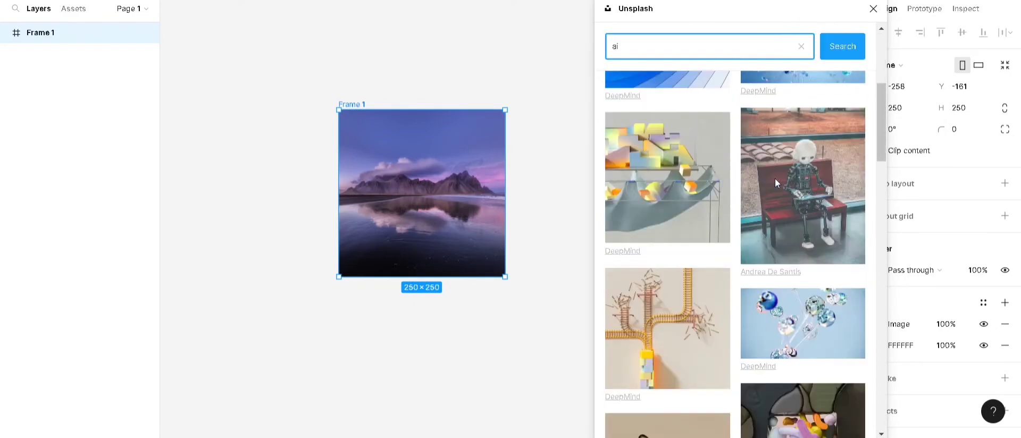
pyautogui.scroll(4, 775, 178)
pyautogui.click(795, 189)
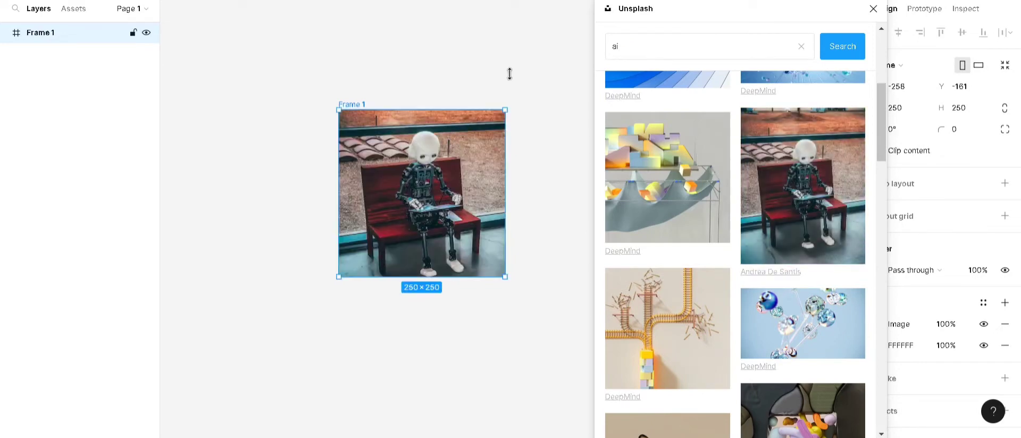
pyautogui.moveTo(791, 9); pyautogui.dragTo(747, 10)
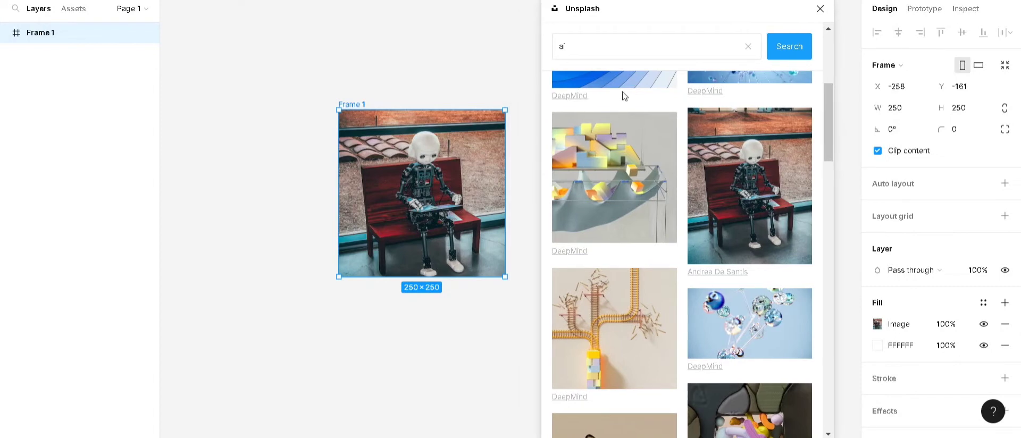
pyautogui.click(822, 8)
pyautogui.click(540, 110)
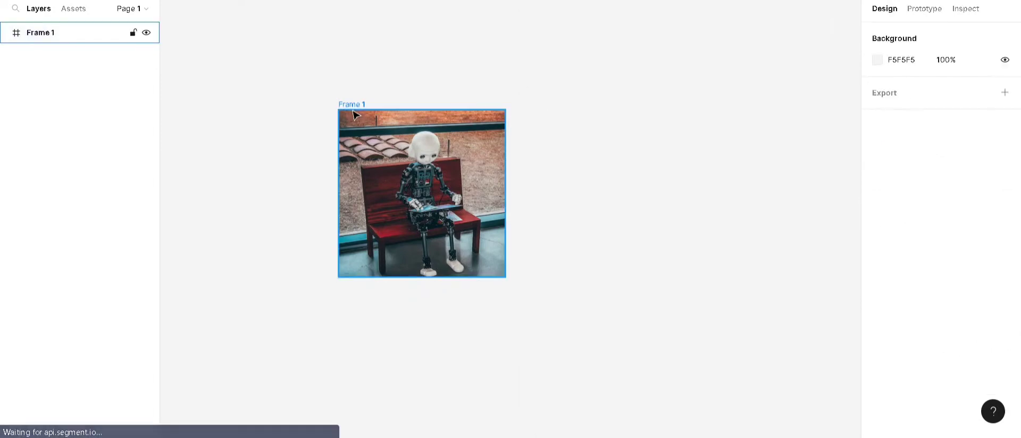
# Run the Color Palettes plugin and add the #984 palette to the canvas.
pyautogui.rightClick(575, 87)
pyautogui.moveTo(635, 197)
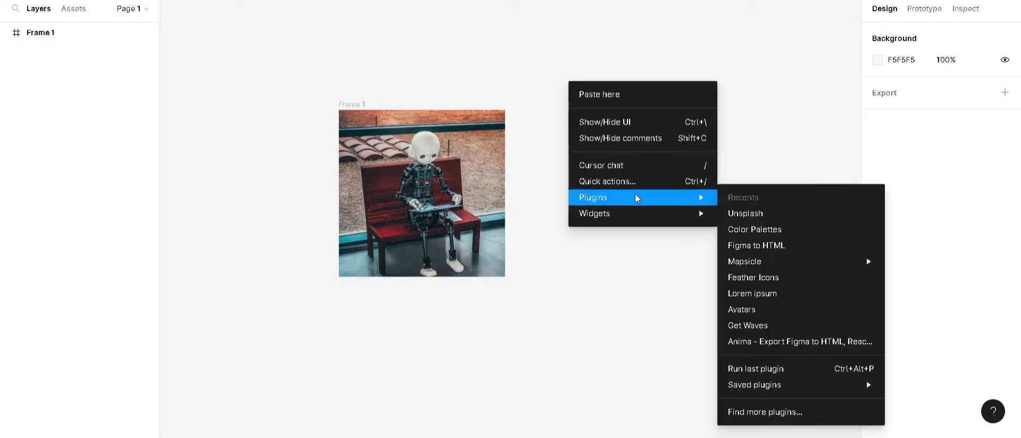
pyautogui.click(754, 230)
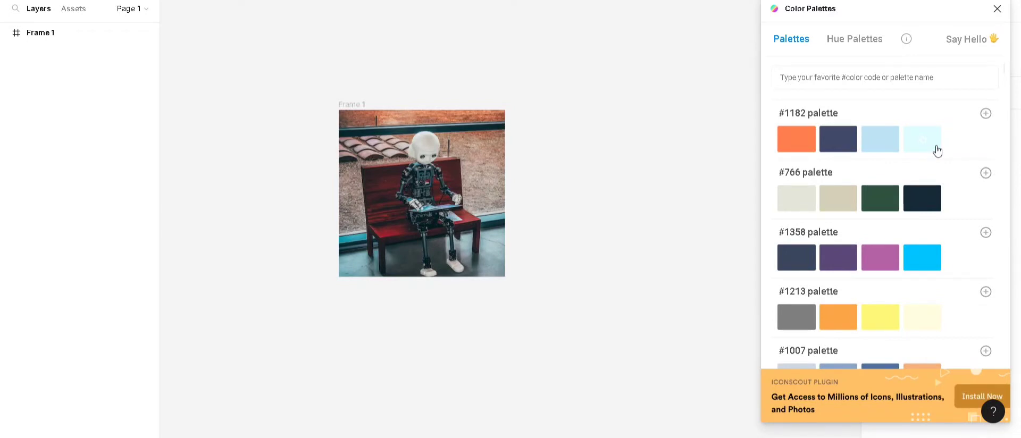
pyautogui.scroll(-9, 937, 152)
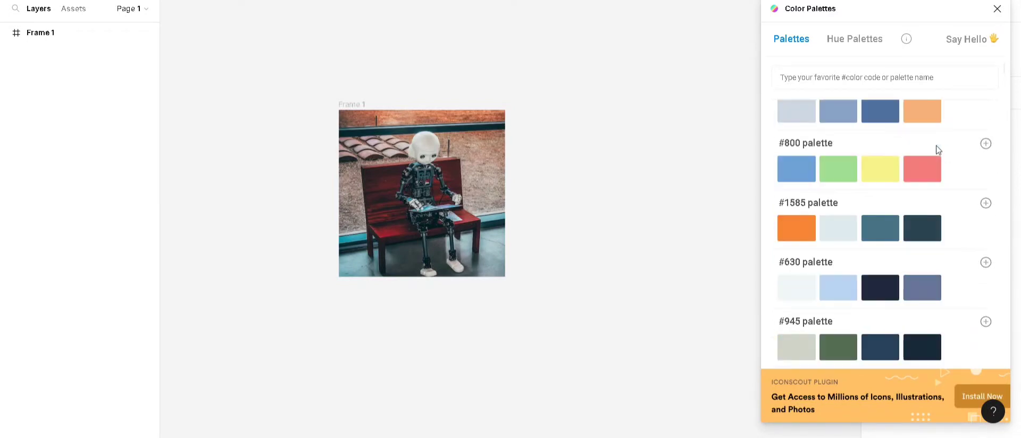
pyautogui.scroll(-4, 937, 152)
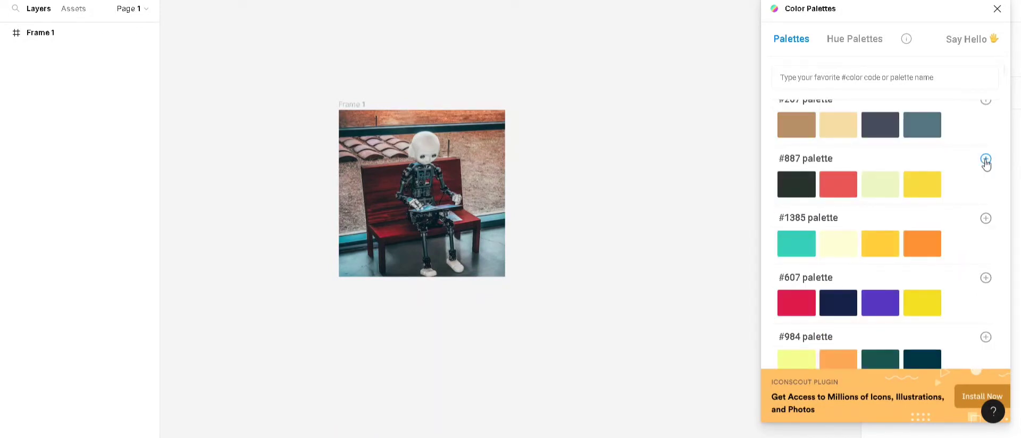
pyautogui.scroll(-1, 986, 163)
pyautogui.click(985, 271)
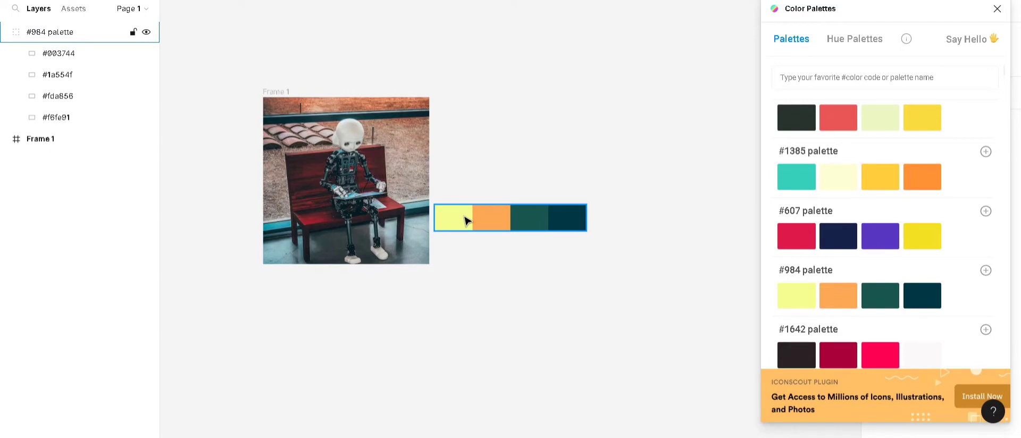
# Collapse the palette group, move it above and to the right of the robot image frame, and close the Color Palettes plugin.
pyautogui.click(4, 33)
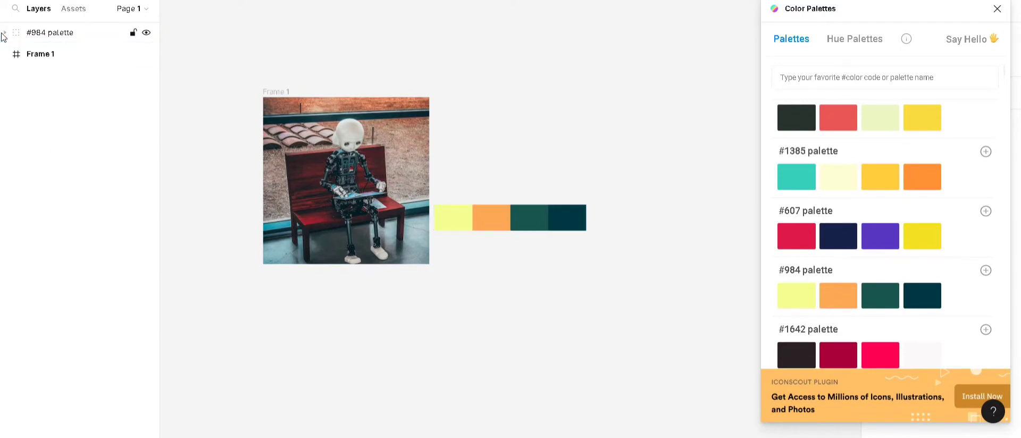
pyautogui.click(31, 32)
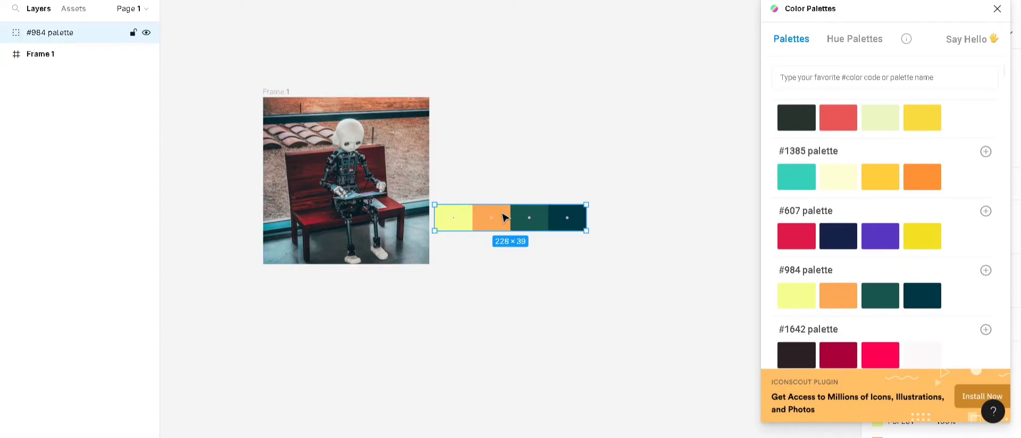
pyautogui.moveTo(505, 216); pyautogui.dragTo(577, 72)
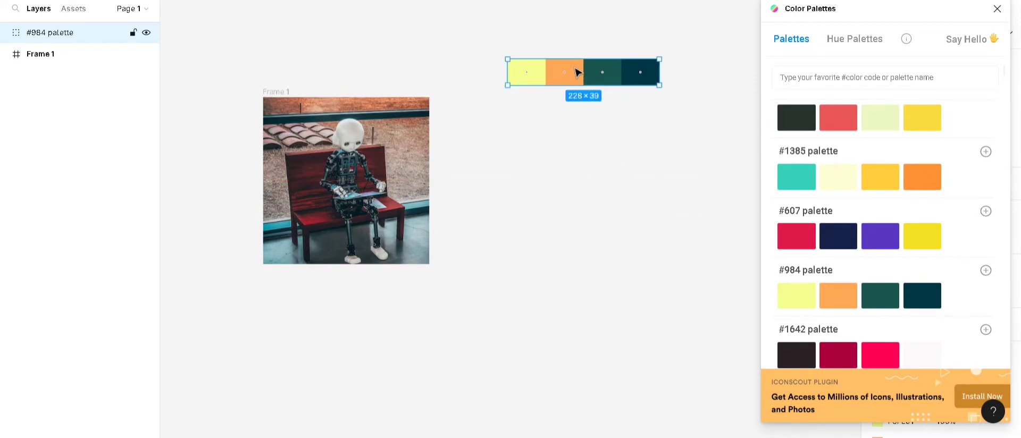
pyautogui.click(997, 10)
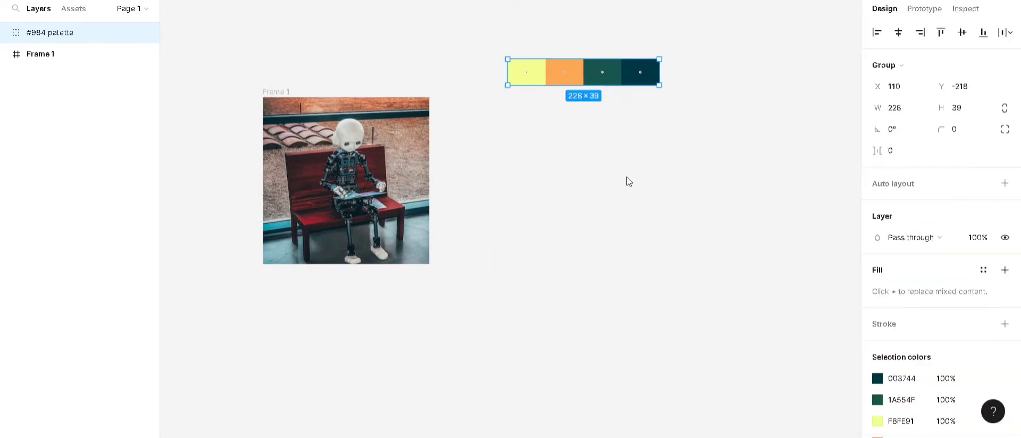
pyautogui.rightClick(575, 155)
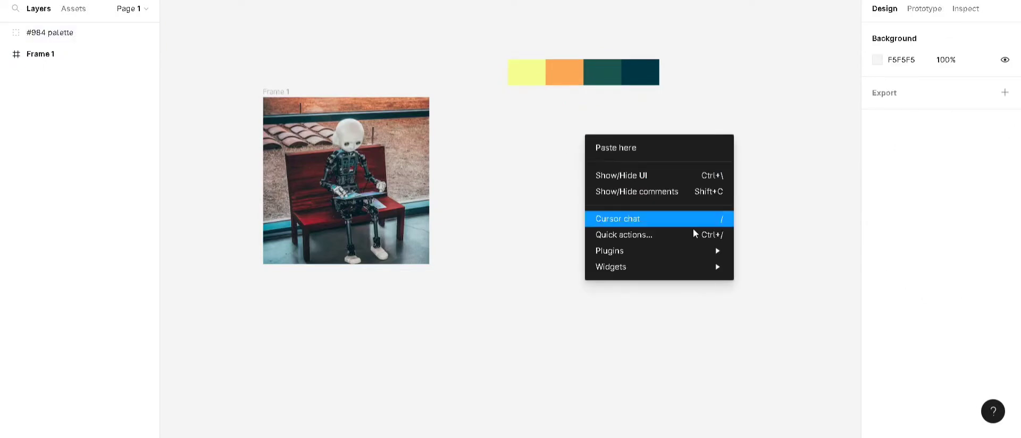
pyautogui.moveTo(720, 251)
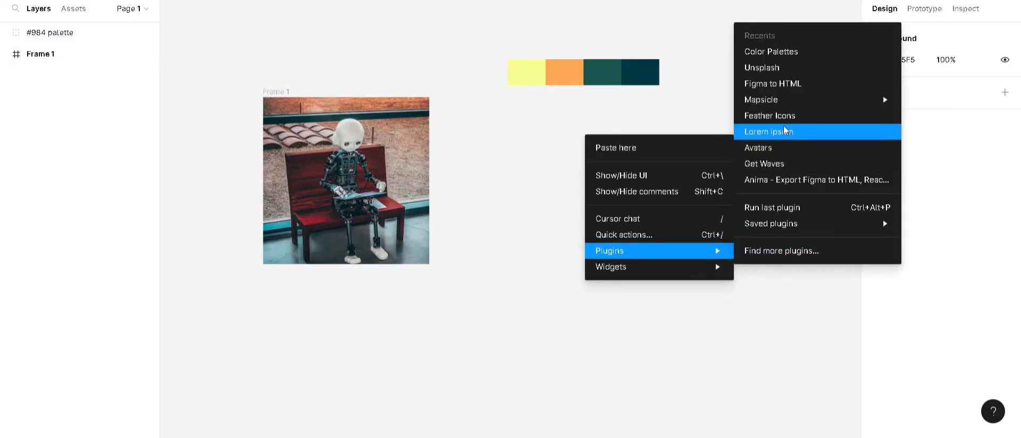
pyautogui.click(777, 90)
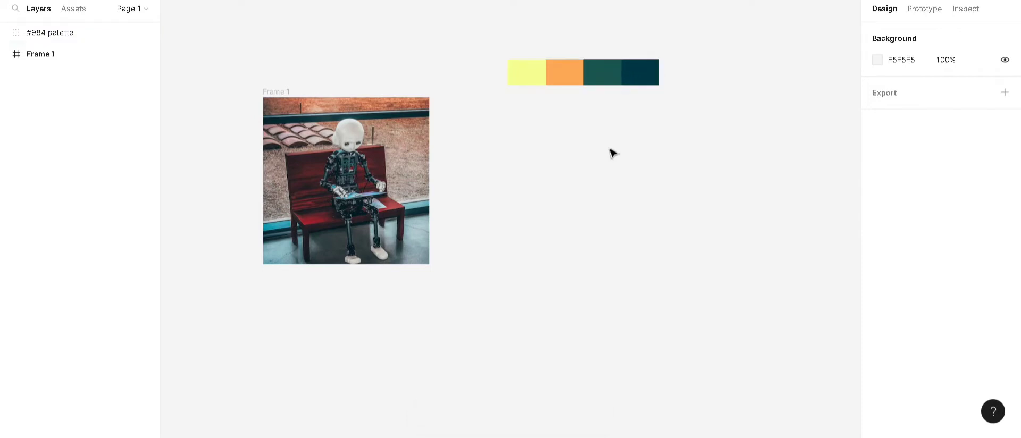
# Paste the copied Mobile Shop Web Design frame onto the canvas.
pyautogui.hotkey('ctrl', 'v')
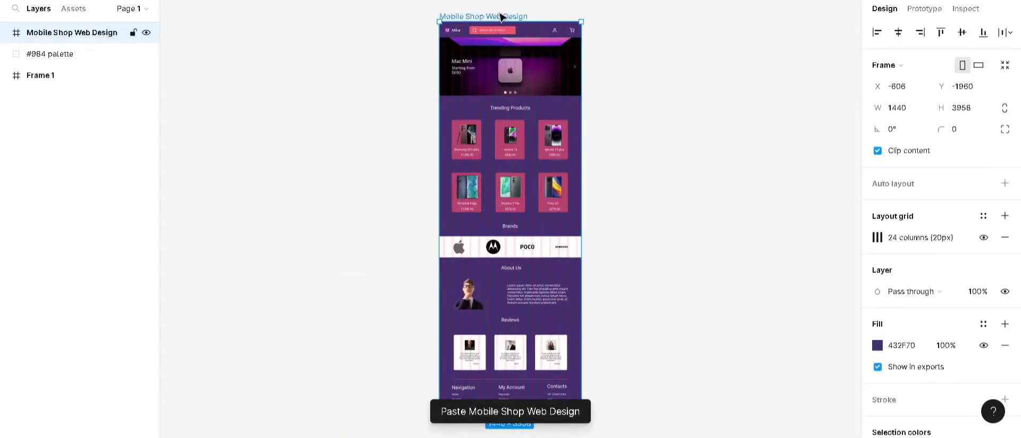
pyautogui.hotkey('ctrl', '+')
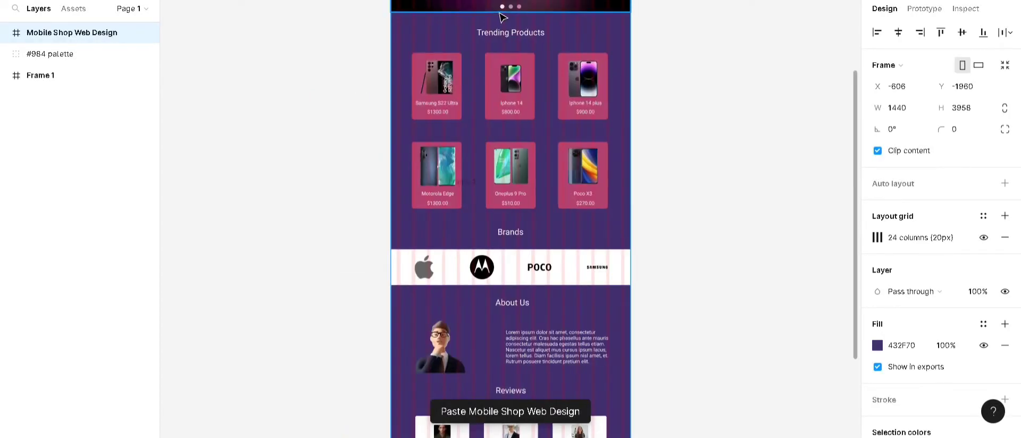
pyautogui.scroll(3, 500, 18)
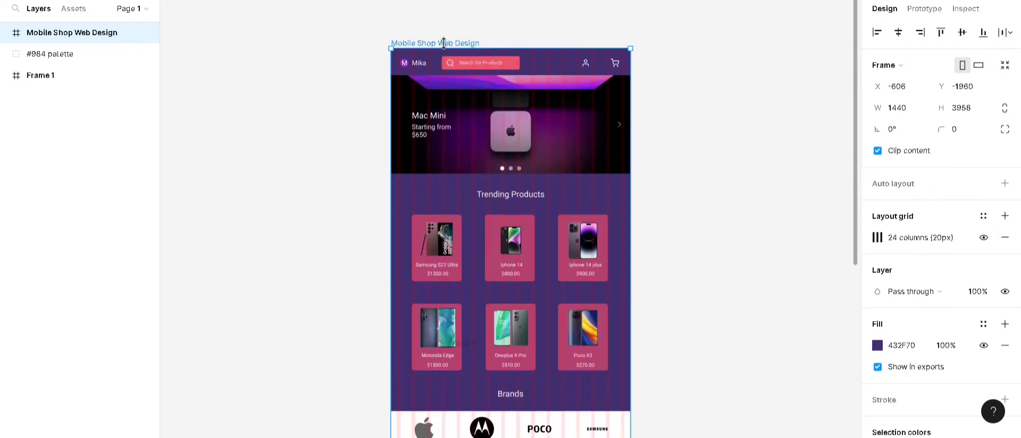
# Run the Figma to HTML plugin with the Mobile Shop Web Design frame selected.
pyautogui.rightClick(720, 94)
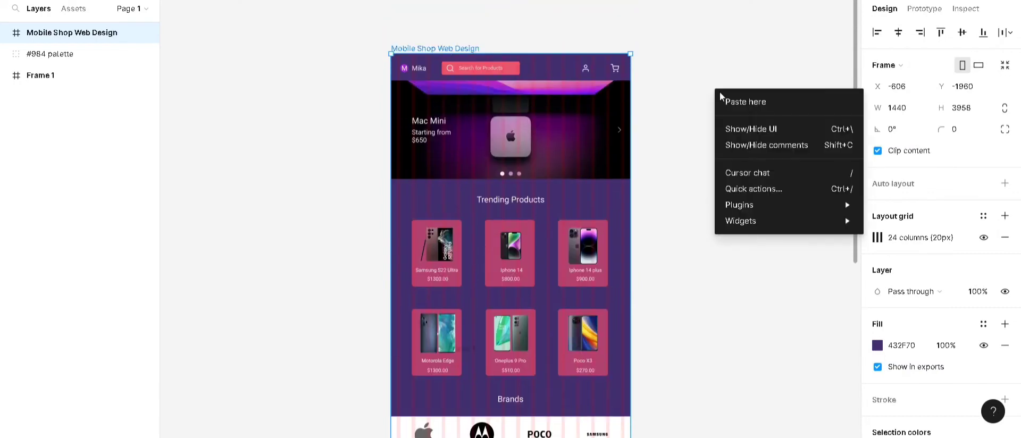
pyautogui.moveTo(745, 205)
pyautogui.click(608, 221)
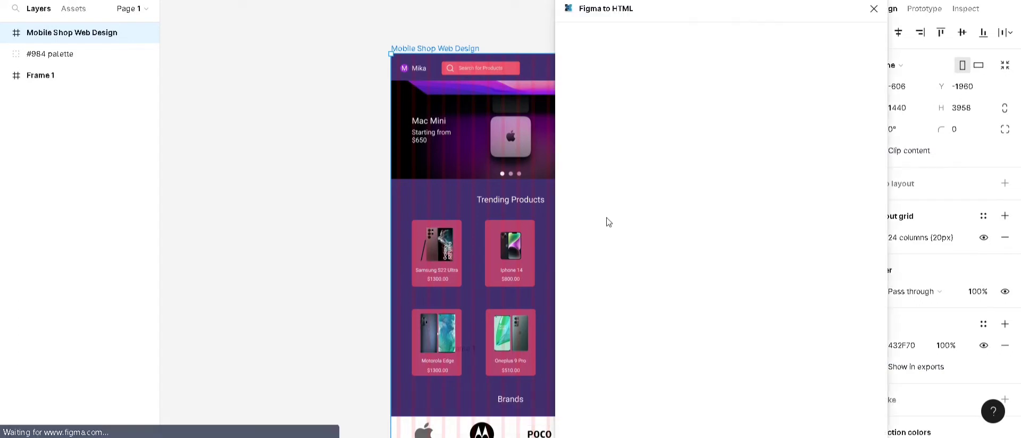
# Review the HTML code generated for the Mobile Shop Web Design frame and close the Figma to HTML plugin.
pyautogui.scroll(-15, 795, 159)
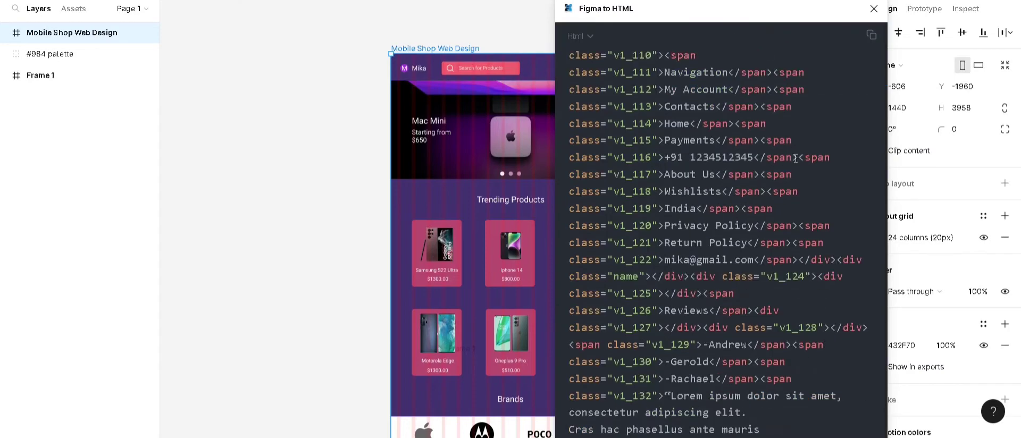
pyautogui.scroll(-9, 795, 158)
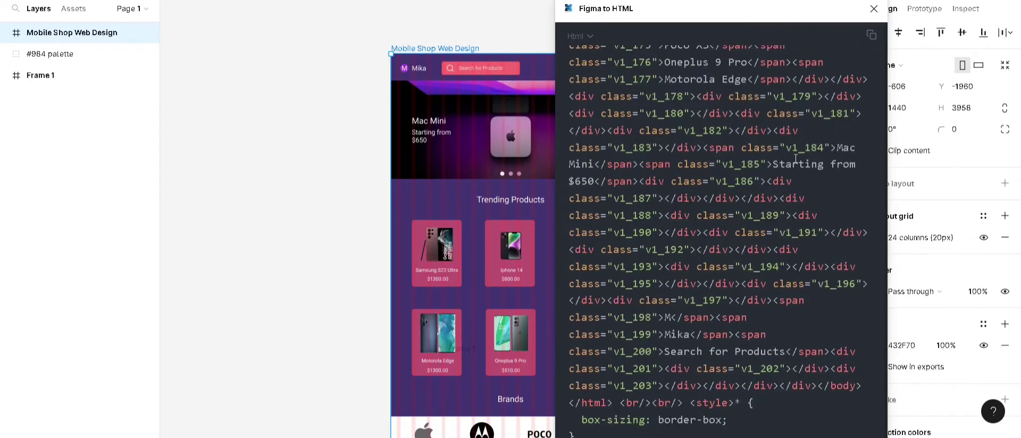
pyautogui.scroll(15, 795, 158)
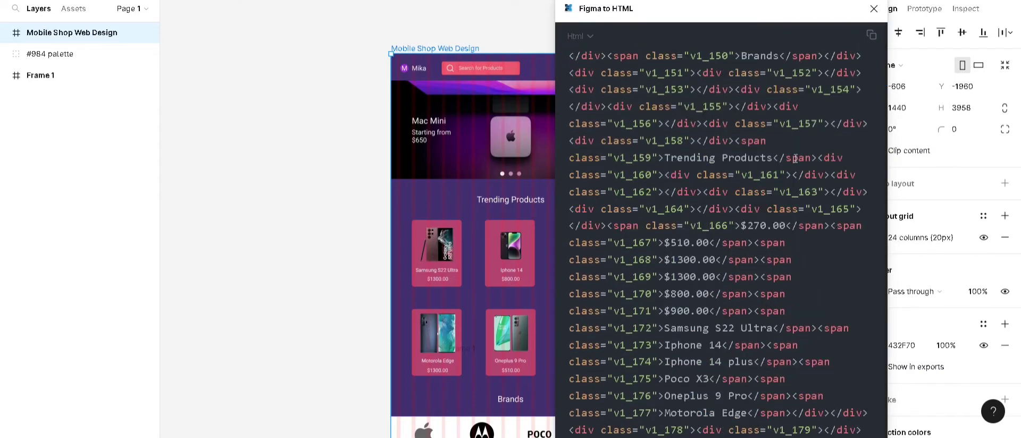
pyautogui.scroll(5, 796, 158)
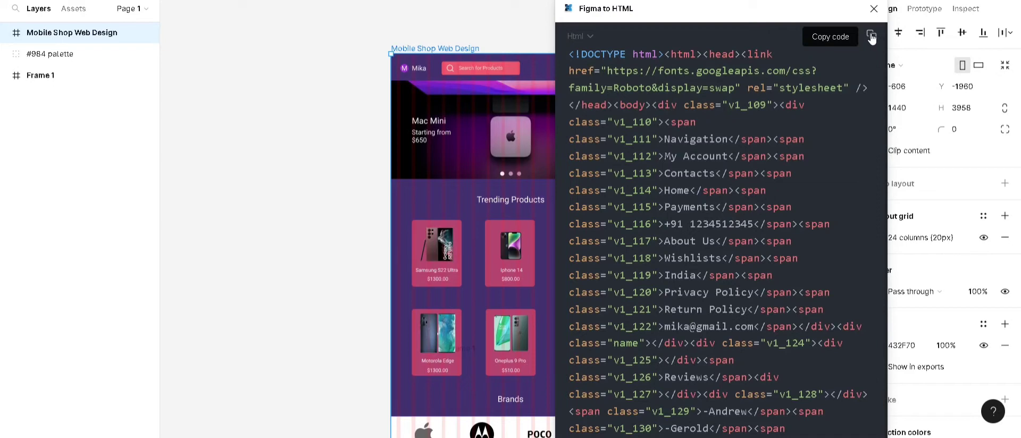
pyautogui.moveTo(789, 10); pyautogui.dragTo(346, 10)
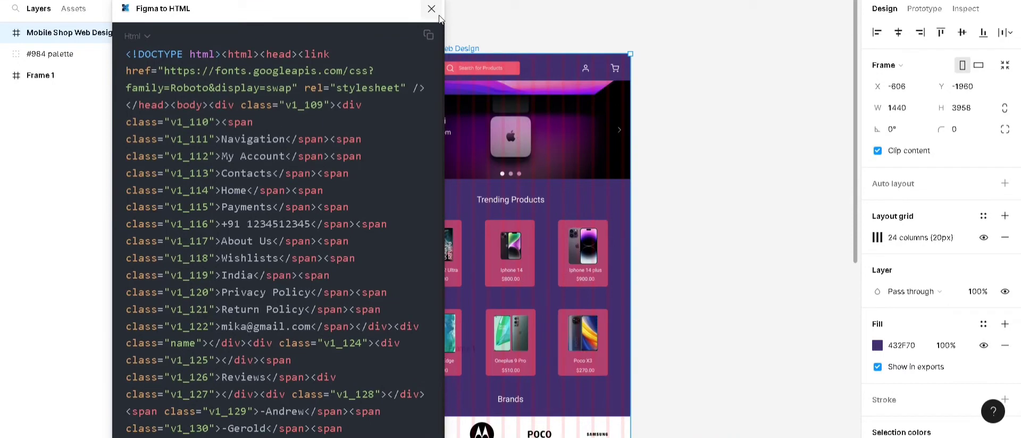
pyautogui.click(432, 10)
# Open the Mapsicle plugin with the Mobile Shop Web Design frame still selected.
pyautogui.rightClick(708, 53)
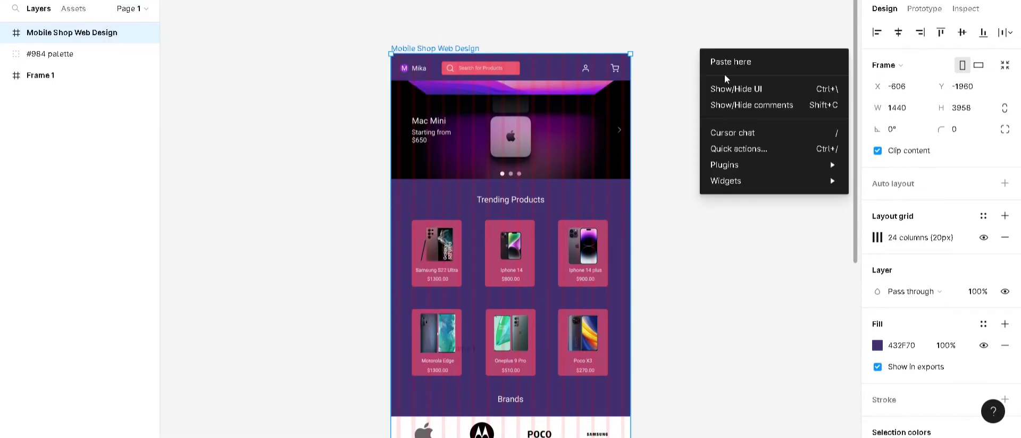
pyautogui.moveTo(775, 168)
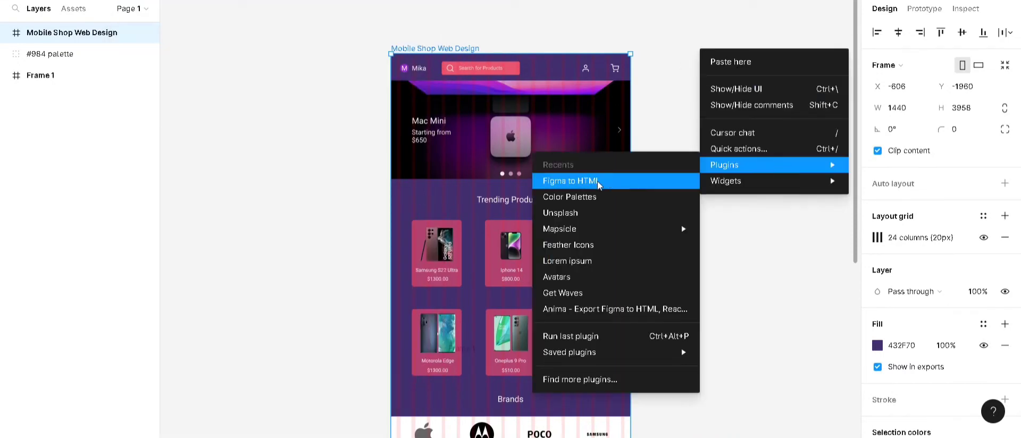
pyautogui.moveTo(585, 229)
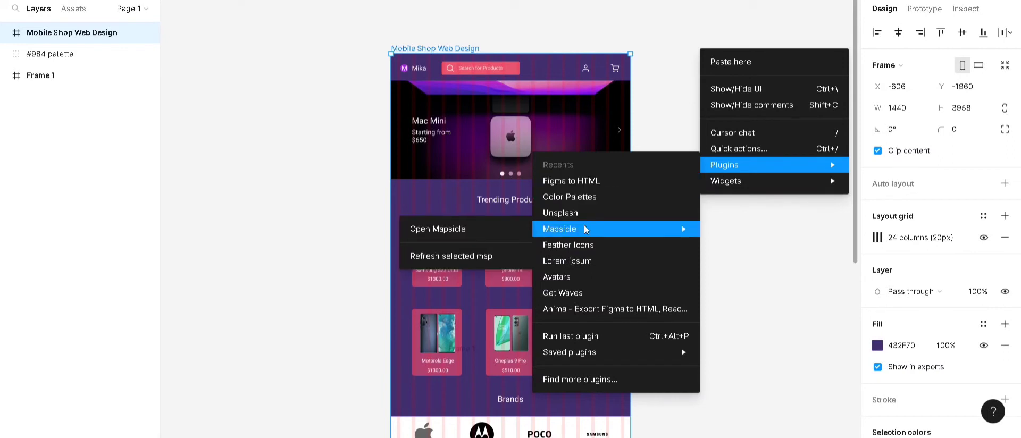
pyautogui.click(503, 226)
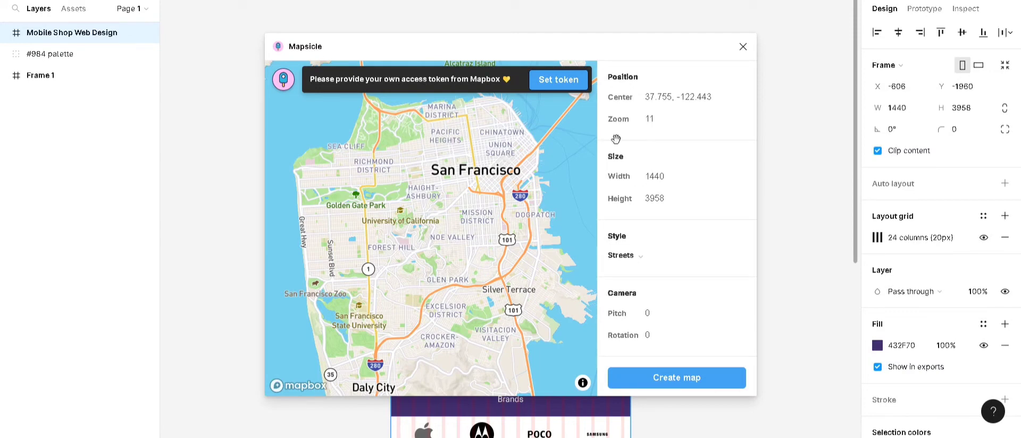
# Preview the Outdoors and Light map styles in Mapsicle and set the style back to Streets.
pyautogui.click(662, 128)
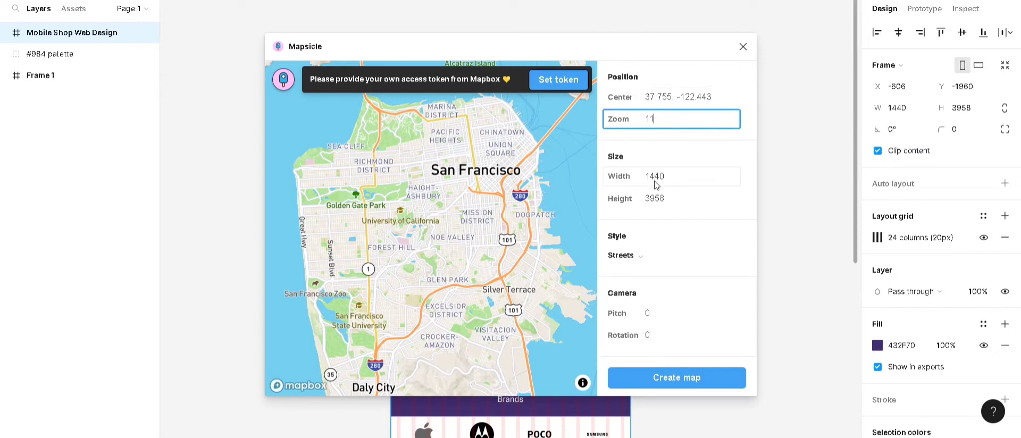
pyautogui.click(635, 263)
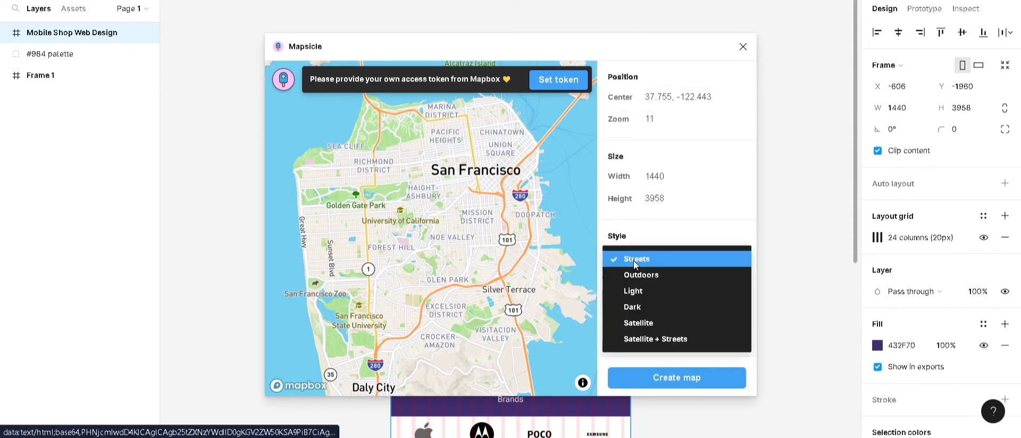
pyautogui.click(635, 275)
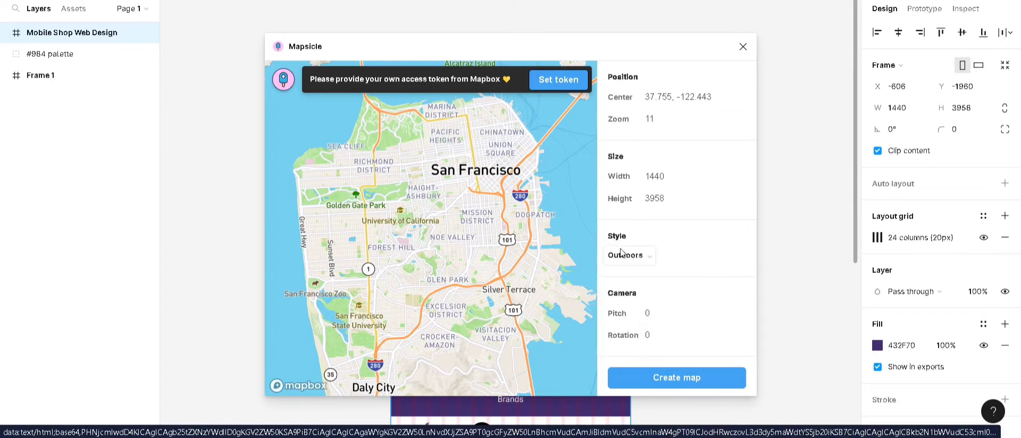
pyautogui.click(622, 254)
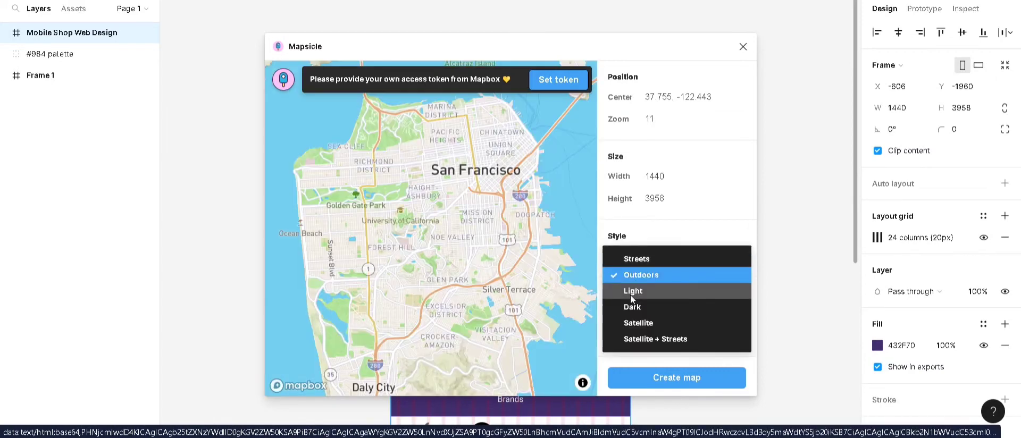
pyautogui.click(631, 294)
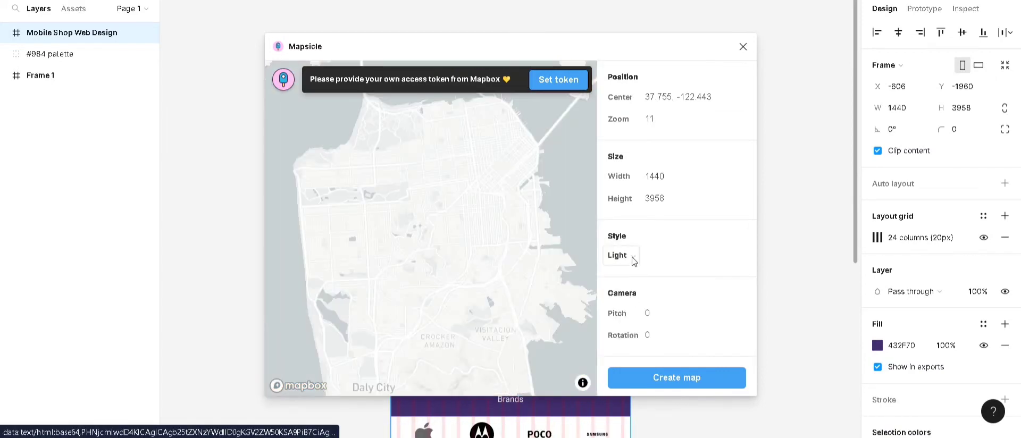
pyautogui.click(633, 261)
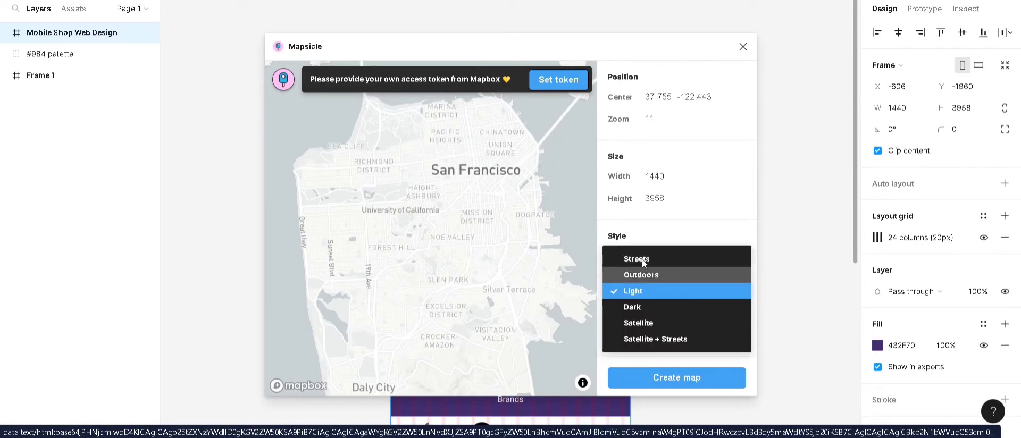
pyautogui.click(642, 259)
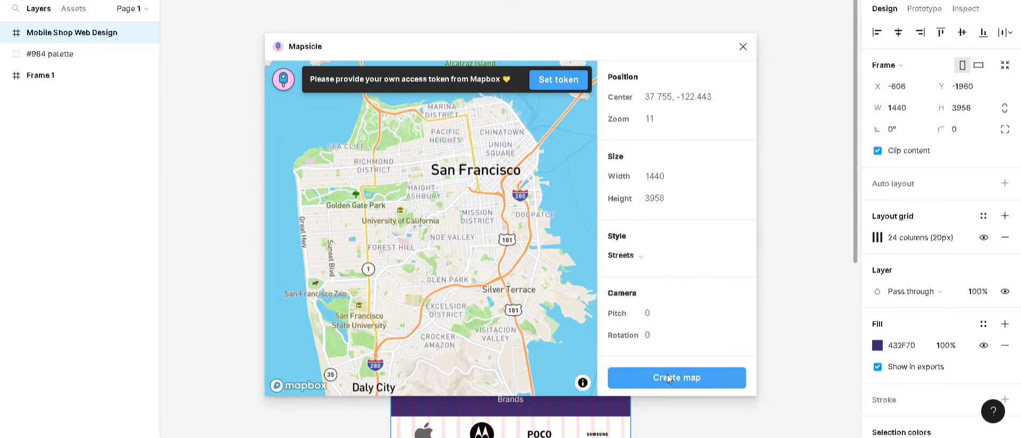
# Try to create the Streets map for the selected frame, move the Mapsicle window aside, and close it.
pyautogui.click(668, 377)
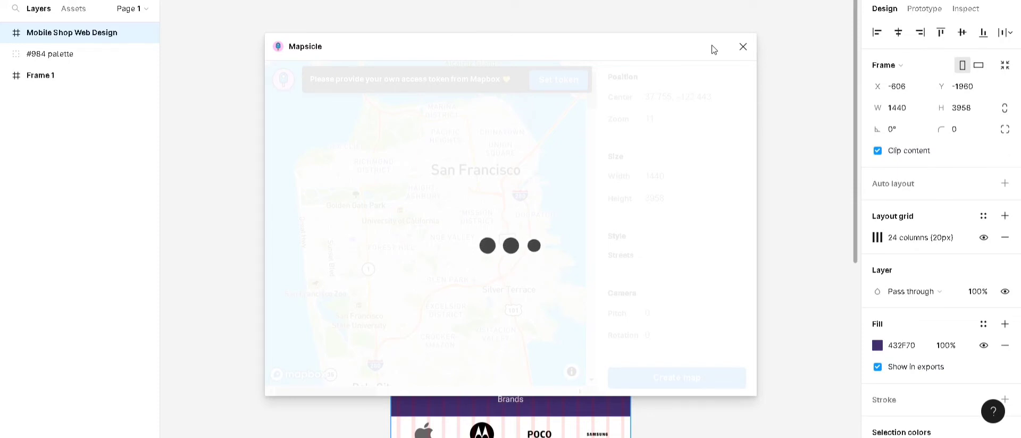
pyautogui.moveTo(732, 46); pyautogui.dragTo(469, 10)
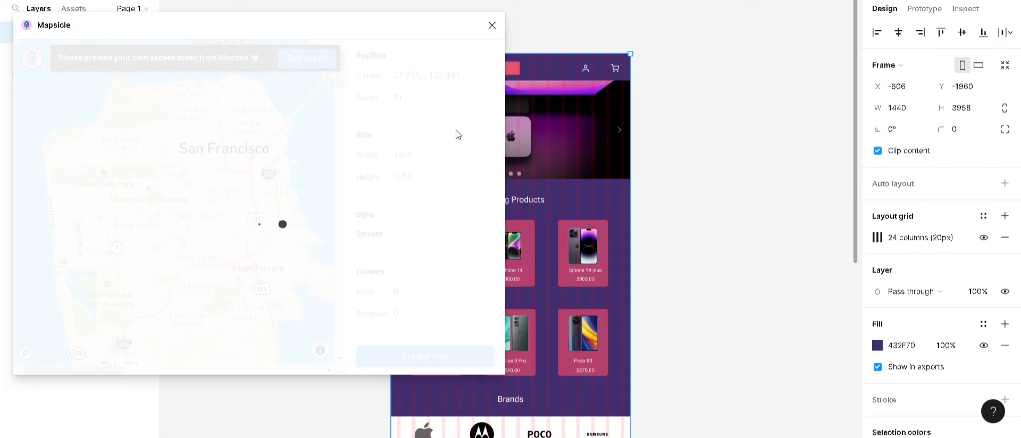
pyautogui.click(493, 24)
# Reopen Mapsicle and retry creating the Streets map at the frame's 1440 × 3958 size.
pyautogui.rightClick(717, 75)
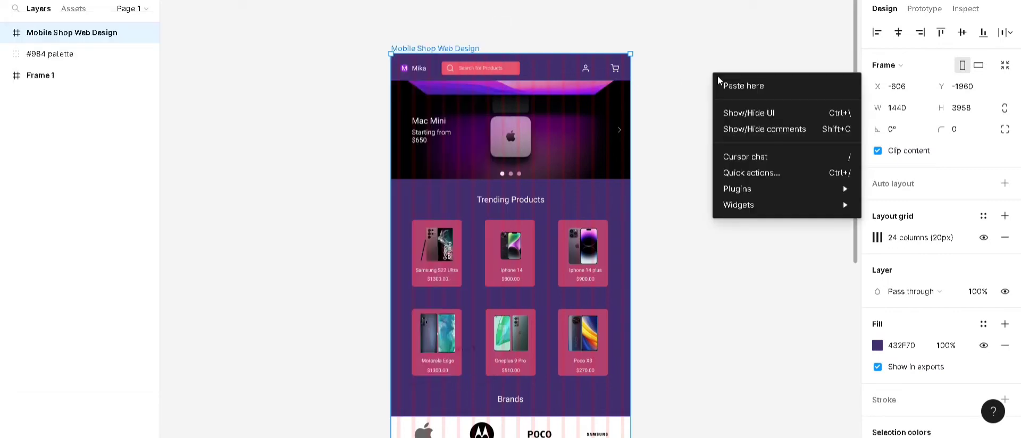
pyautogui.moveTo(761, 189)
pyautogui.moveTo(617, 202)
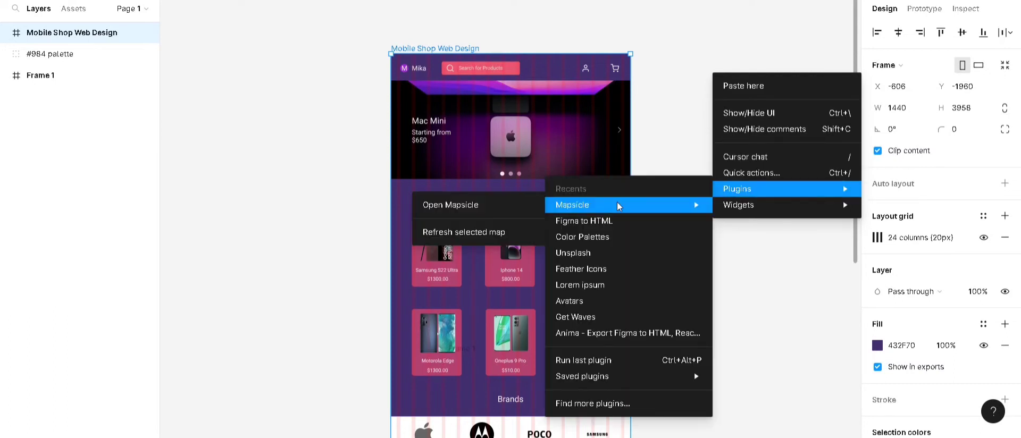
pyautogui.click(485, 206)
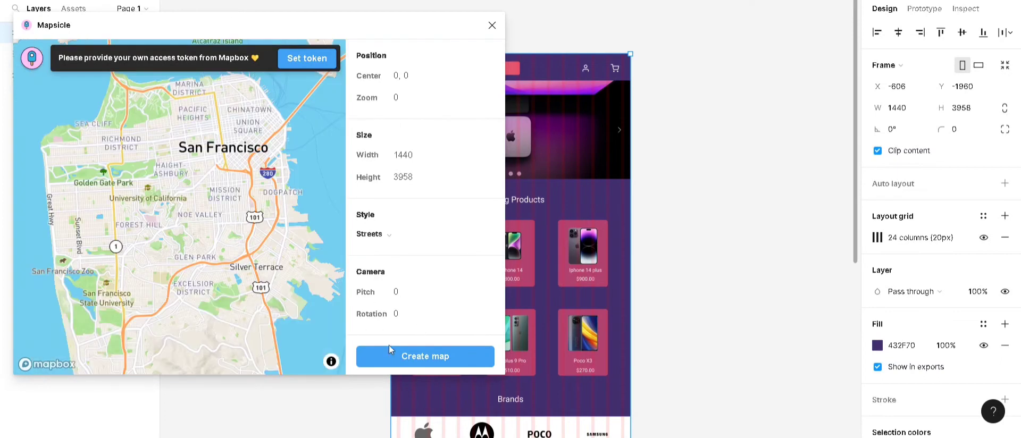
pyautogui.click(422, 357)
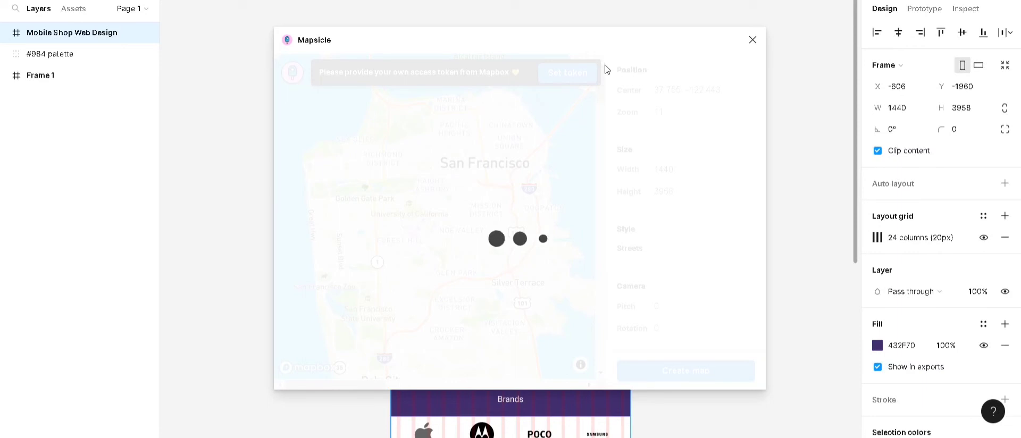
# Restart Mapsicle, fill the Mobile Shop Web Design frame with a Streets map, and undo that fill.
pyautogui.rightClick(193, 76)
pyautogui.moveTo(297, 190)
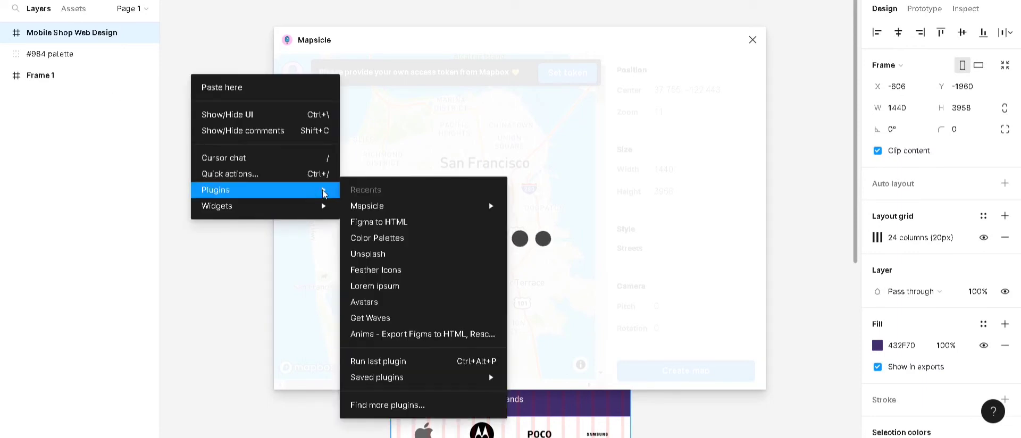
pyautogui.moveTo(367, 206)
pyautogui.click(532, 235)
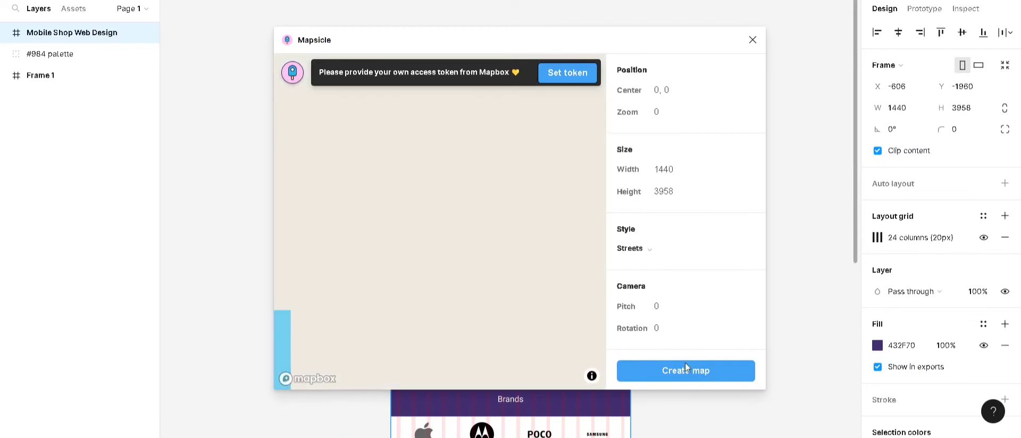
pyautogui.click(685, 369)
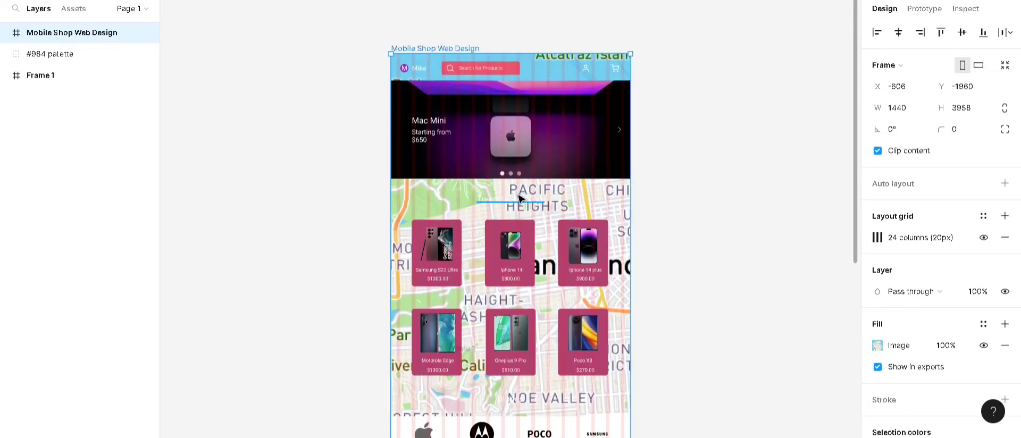
pyautogui.hotkey('ctrl', 'z')
# Deselect the frame and create a standalone 500 × 500 Streets map with Mapsicle.
pyautogui.click(588, 32)
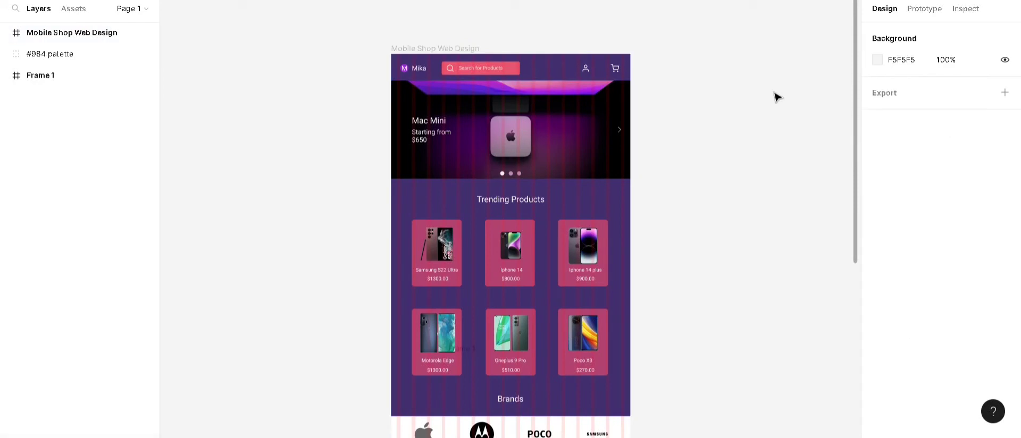
pyautogui.rightClick(732, 85)
pyautogui.moveTo(779, 195)
pyautogui.moveTo(615, 213)
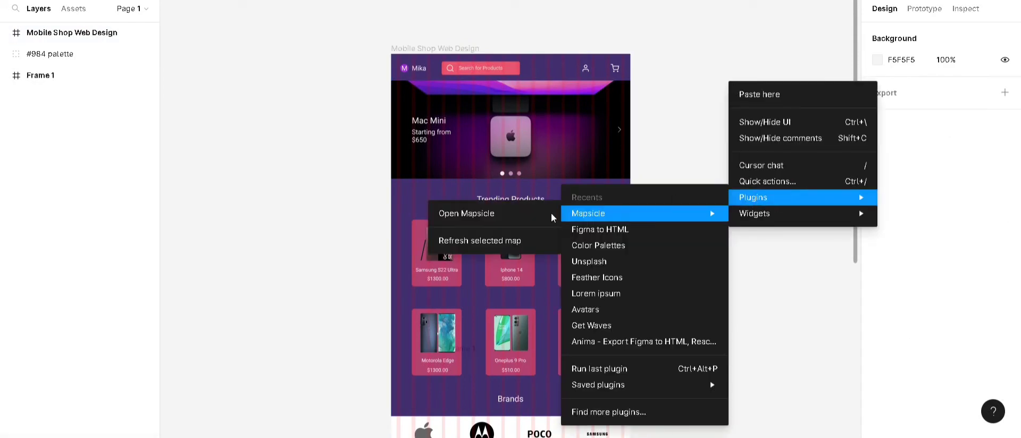
pyautogui.click(494, 209)
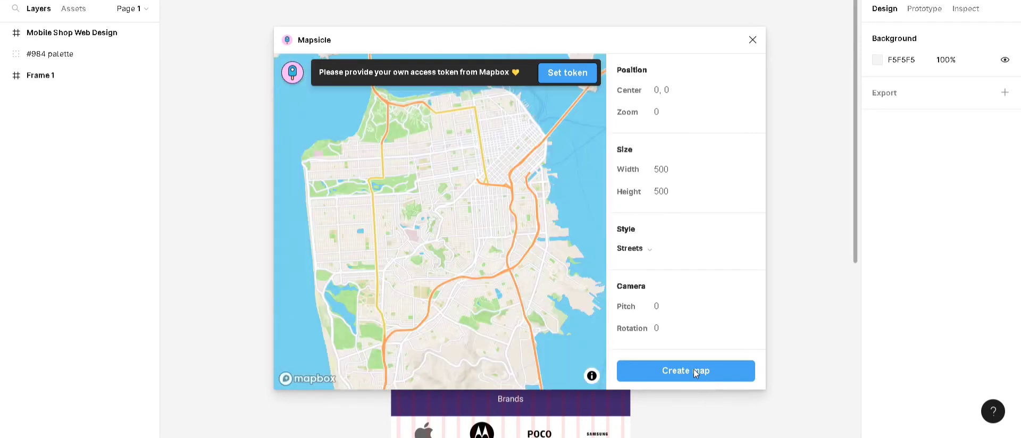
pyautogui.click(694, 369)
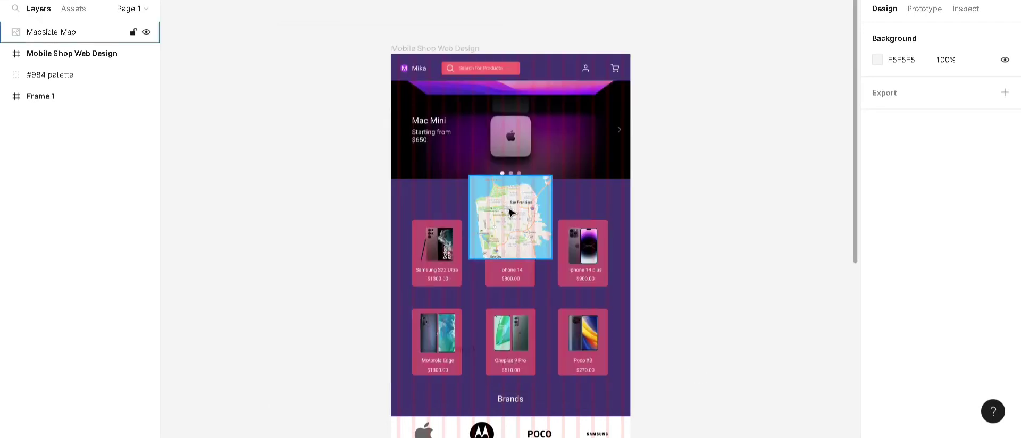
# Move the map to the right of the Mobile Shop Web Design frame and enlarge it to about 1366 × 1625.
pyautogui.moveTo(509, 212); pyautogui.dragTo(711, 180)
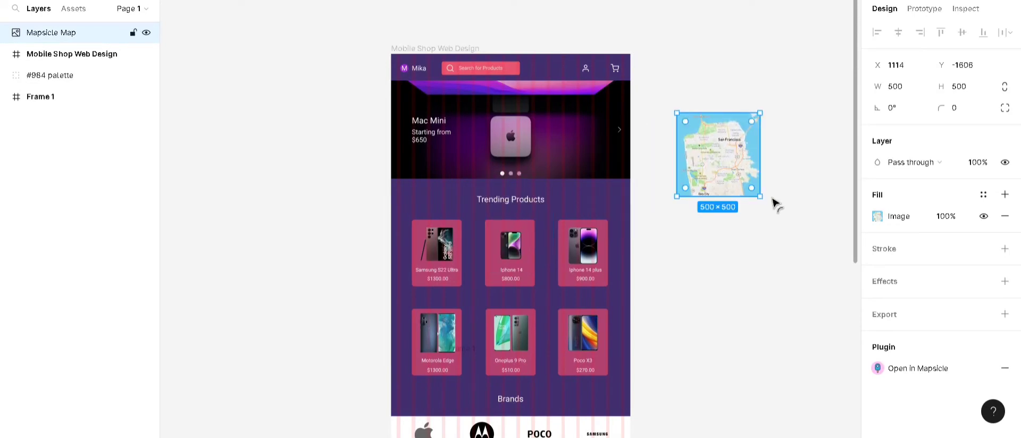
pyautogui.moveTo(760, 198); pyautogui.dragTo(711, 384)
pyautogui.moveTo(635, 282); pyautogui.dragTo(628, 233)
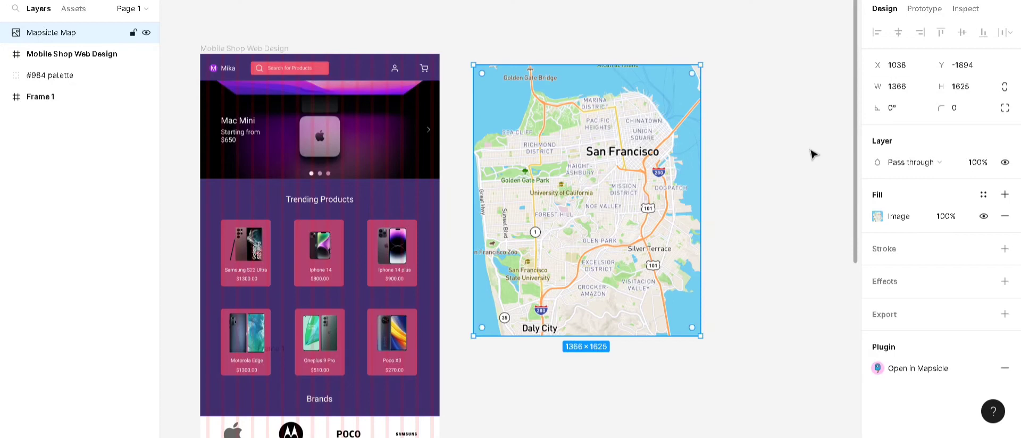
pyautogui.rightClick(776, 129)
pyautogui.moveTo(809, 245)
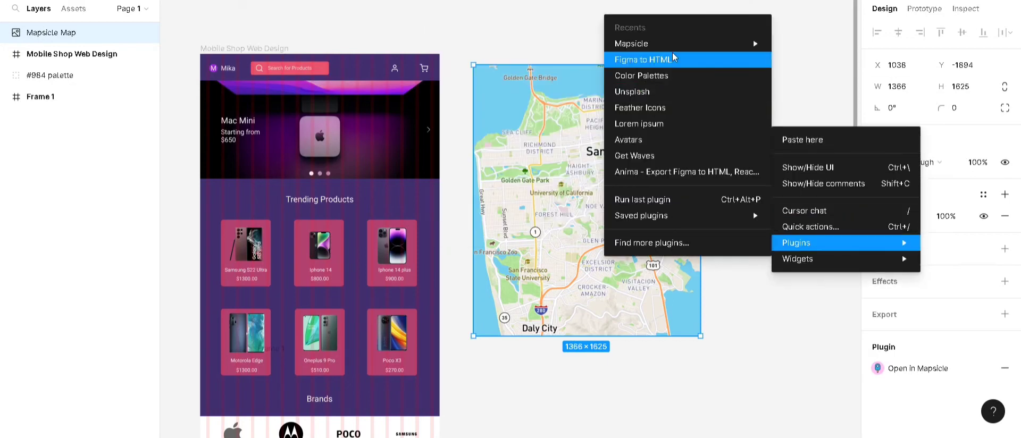
pyautogui.moveTo(608, 50)
pyautogui.click(548, 47)
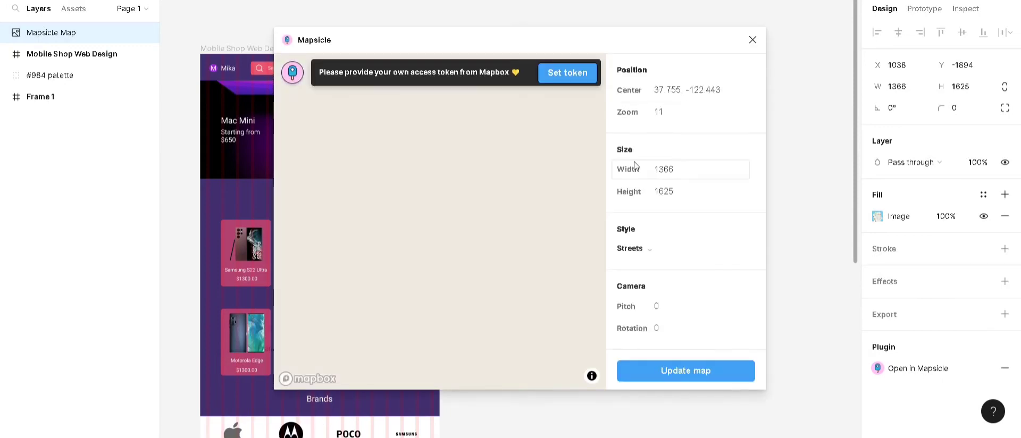
pyautogui.click(749, 43)
# Open the Lorem ipsum plugin and delete the existing paragraph from the About Us section.
pyautogui.rightClick(760, 127)
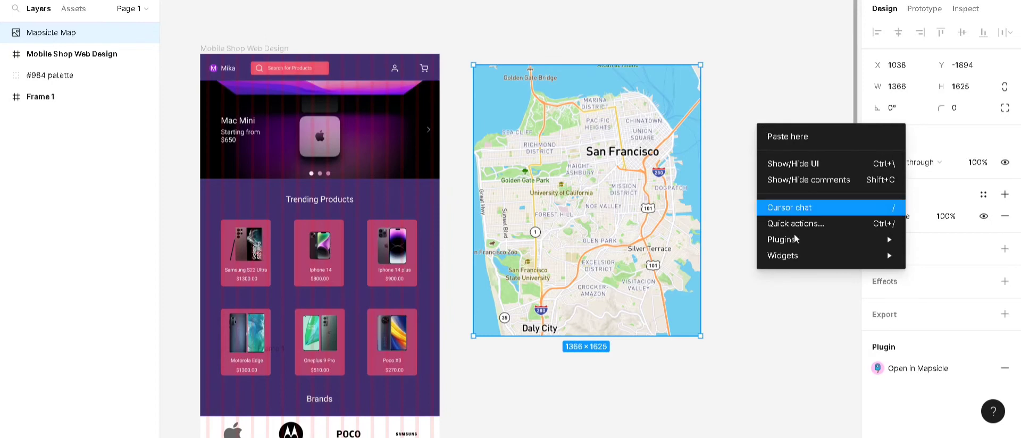
pyautogui.moveTo(796, 242)
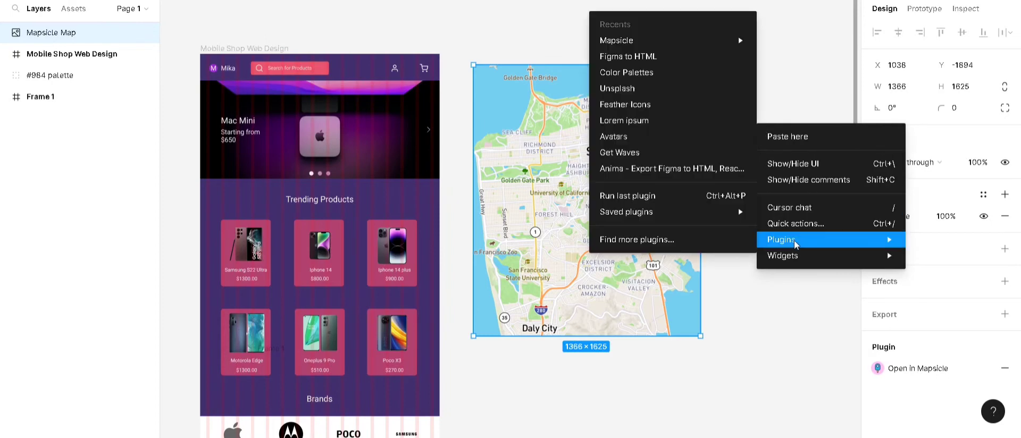
pyautogui.click(646, 119)
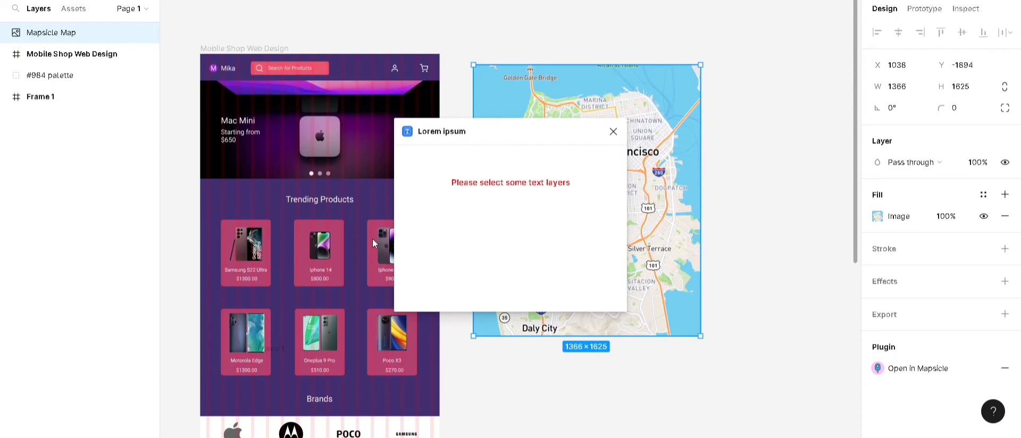
pyautogui.scroll(-5, 278, 151)
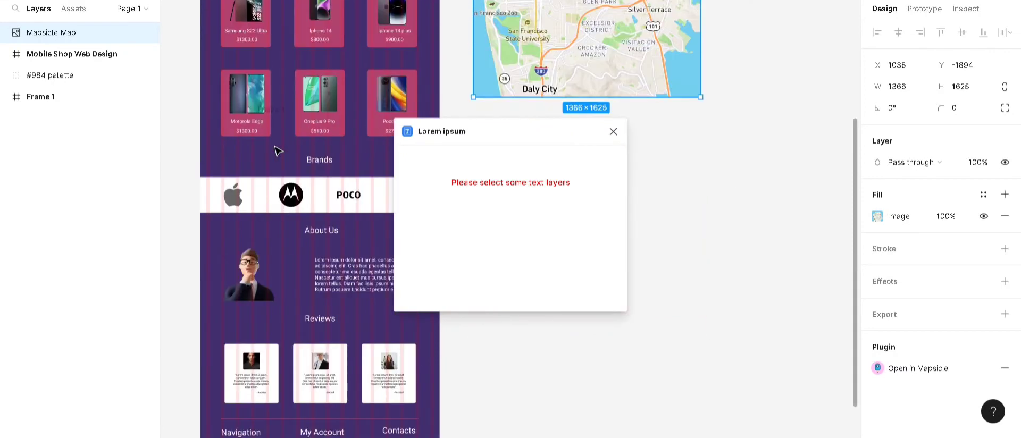
pyautogui.click(332, 232)
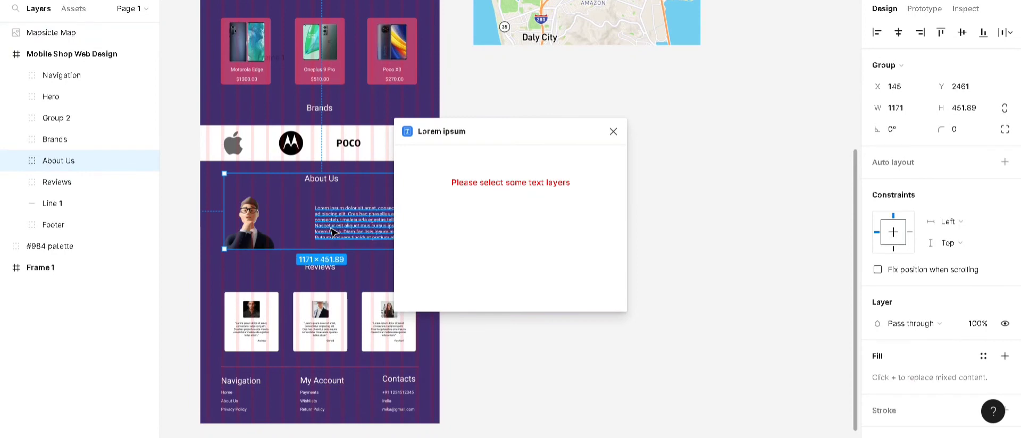
pyautogui.scroll(5, 330, 231)
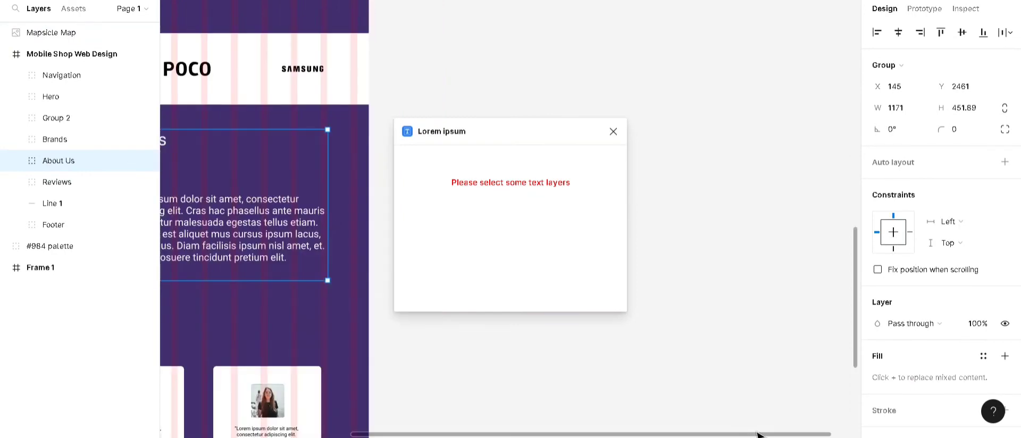
pyautogui.moveTo(765, 435); pyautogui.dragTo(596, 434)
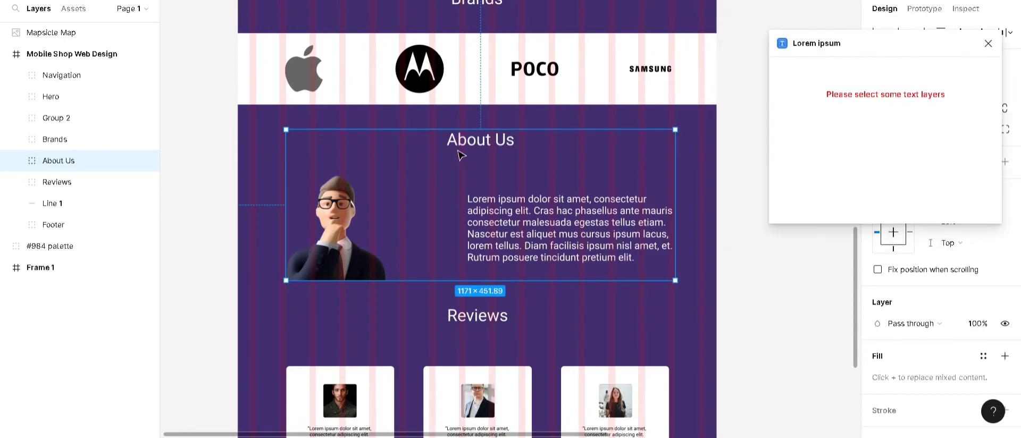
pyautogui.doubleClick(512, 243)
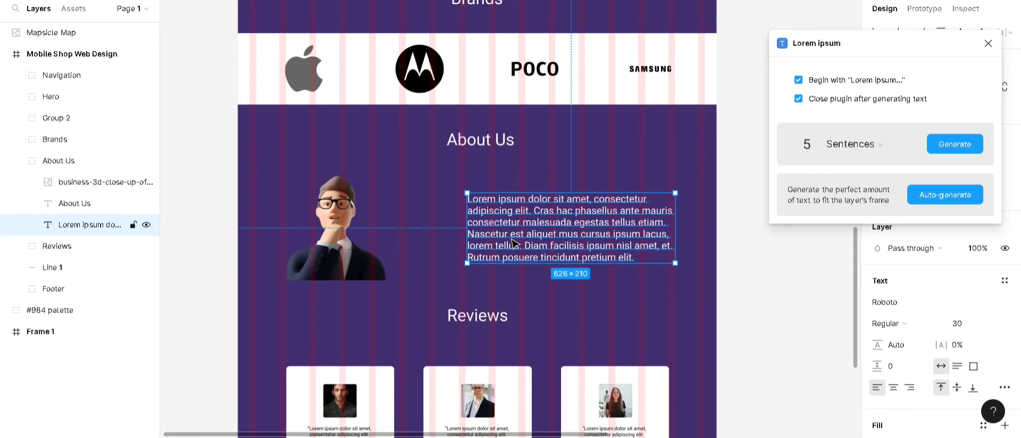
pyautogui.press('Delete')
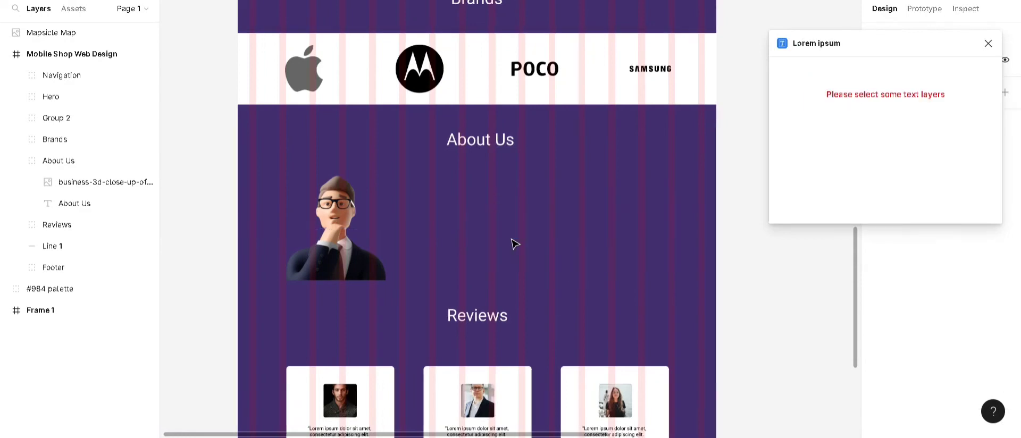
# Place a new text layer beside the About Us portrait and fill it with 5 generated Lorem ipsum words.
pyautogui.click(454, 191)
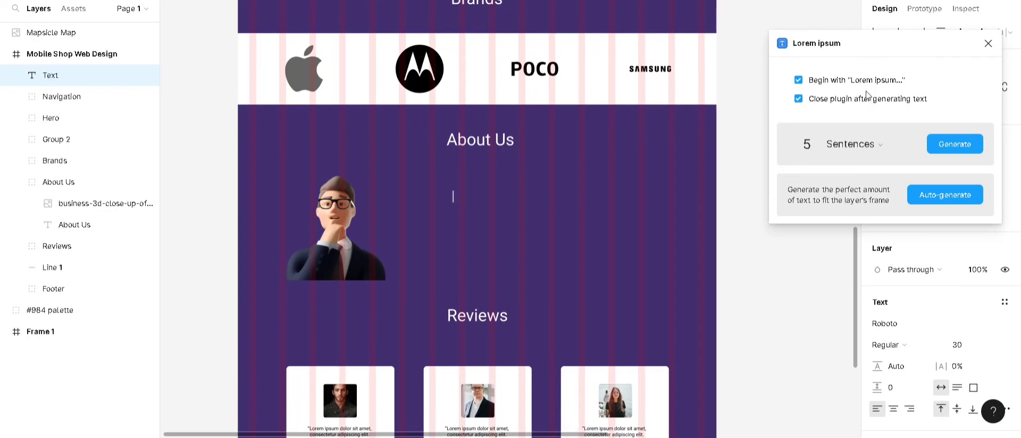
pyautogui.click(880, 146)
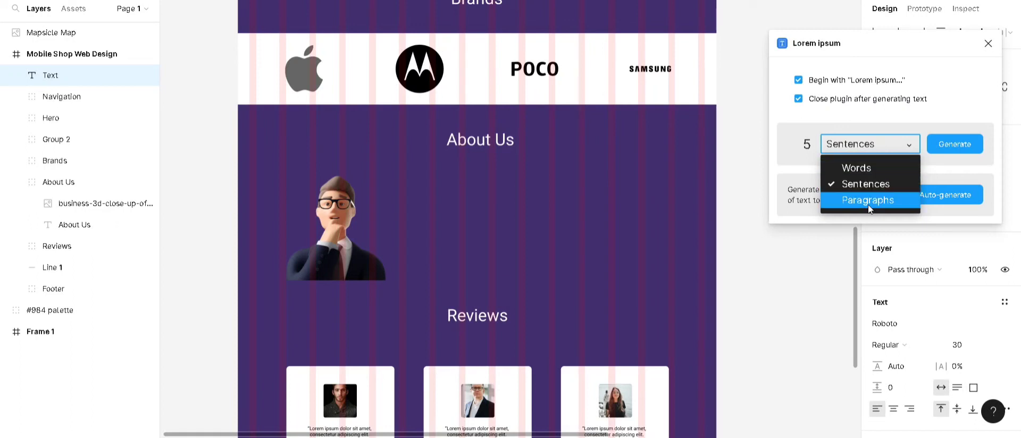
pyautogui.click(865, 169)
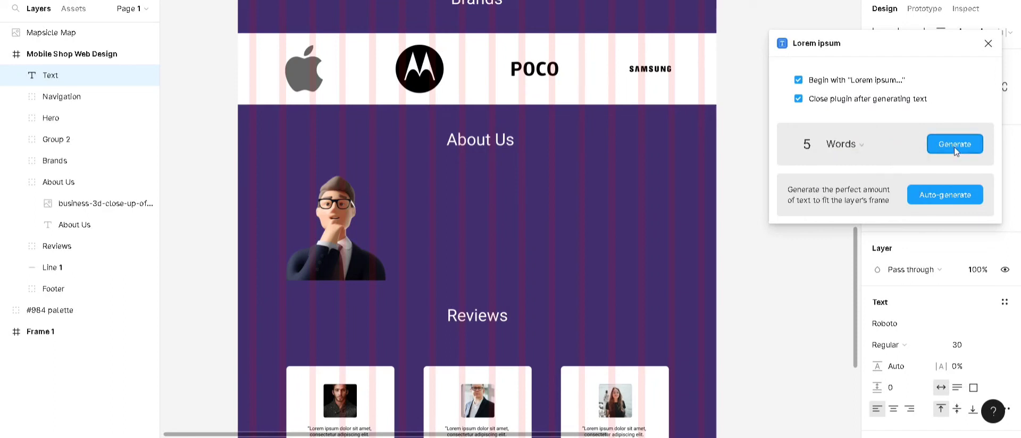
pyautogui.click(954, 146)
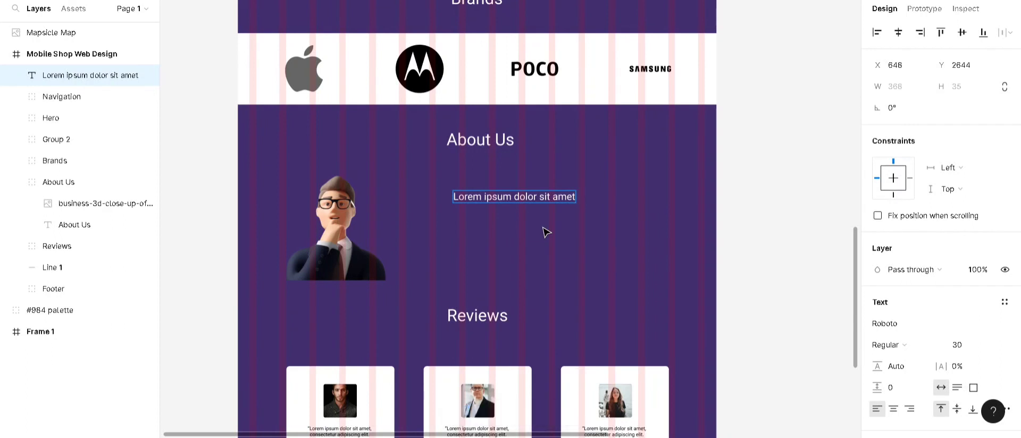
pyautogui.press('Escape')
pyautogui.click(752, 212)
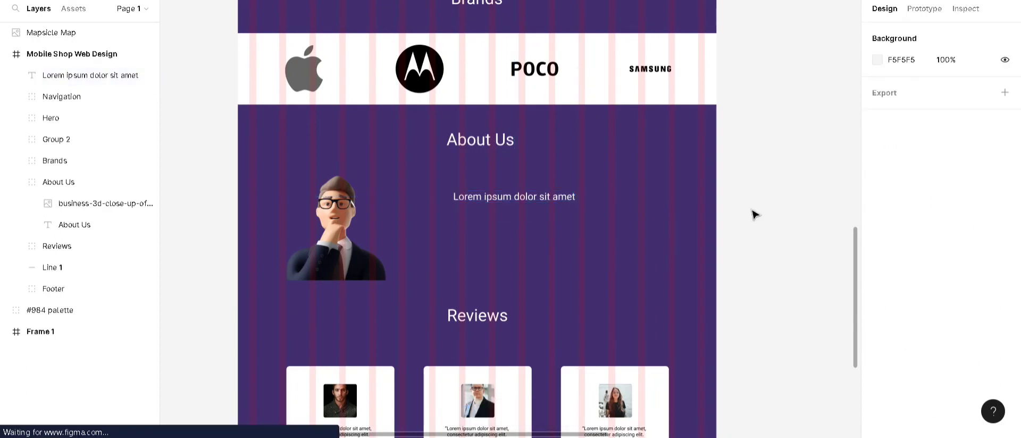
# Examine the placeholder quotes in the Reviews section, checking the text layer in the middle card.
pyautogui.scroll(15, 544, 200)
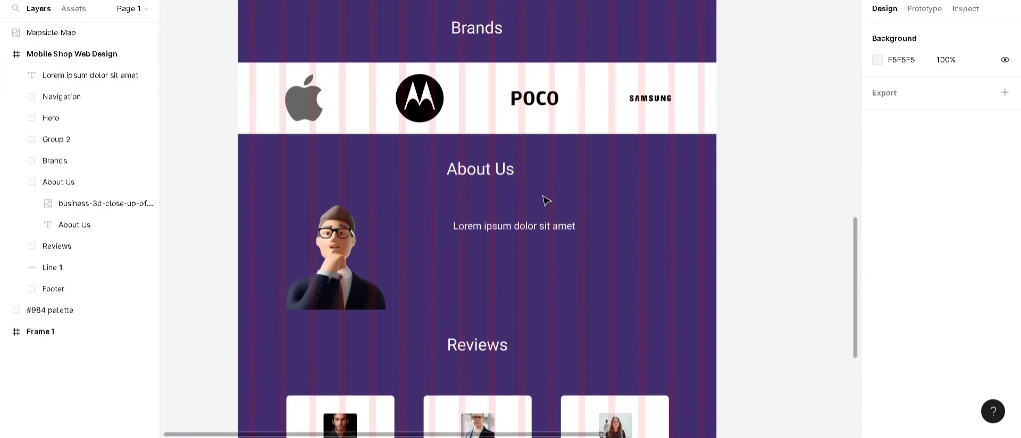
pyautogui.scroll(-20, 543, 200)
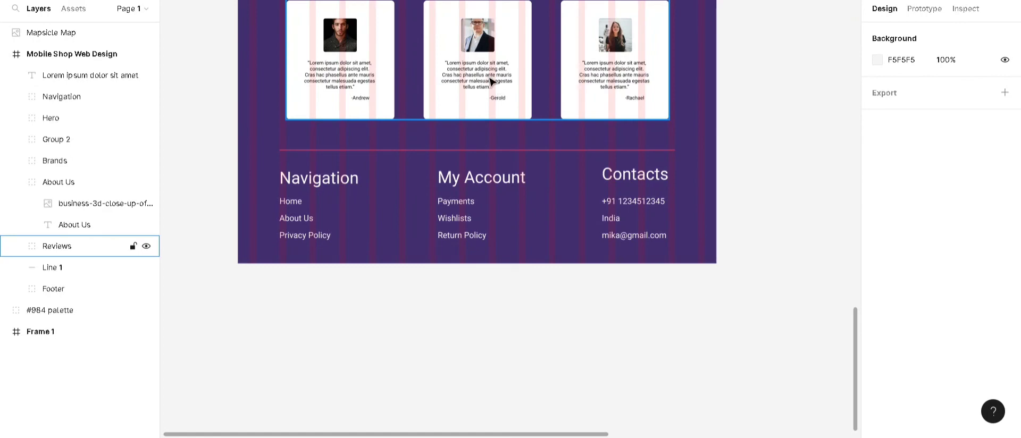
pyautogui.doubleClick(491, 81)
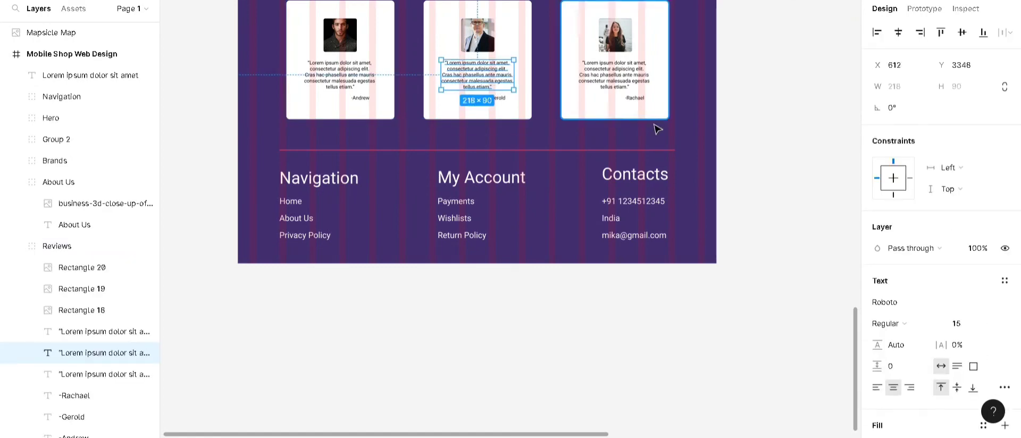
pyautogui.scroll(8, 658, 142)
pyautogui.scroll(8, 542, 162)
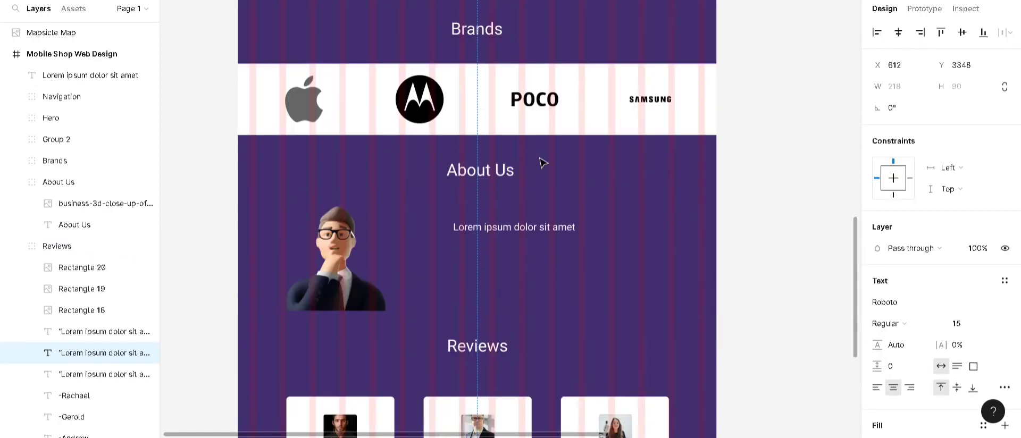
pyautogui.click(765, 156)
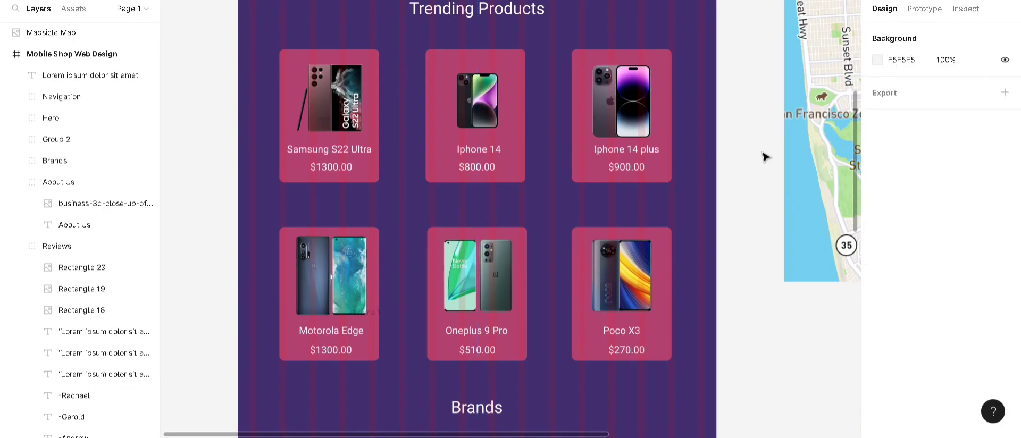
# Open the Get Waves plugin and move its window away from the empty canvas above the map.
pyautogui.rightClick(740, 117)
pyautogui.moveTo(777, 227)
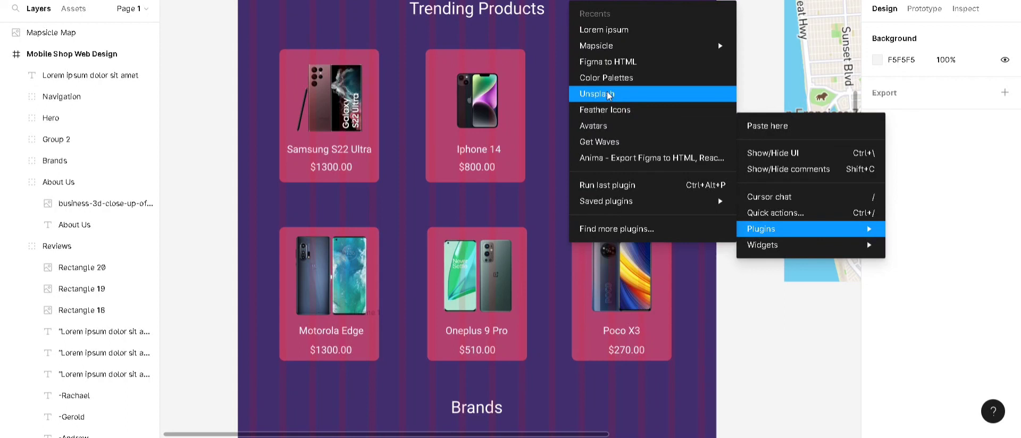
pyautogui.click(624, 141)
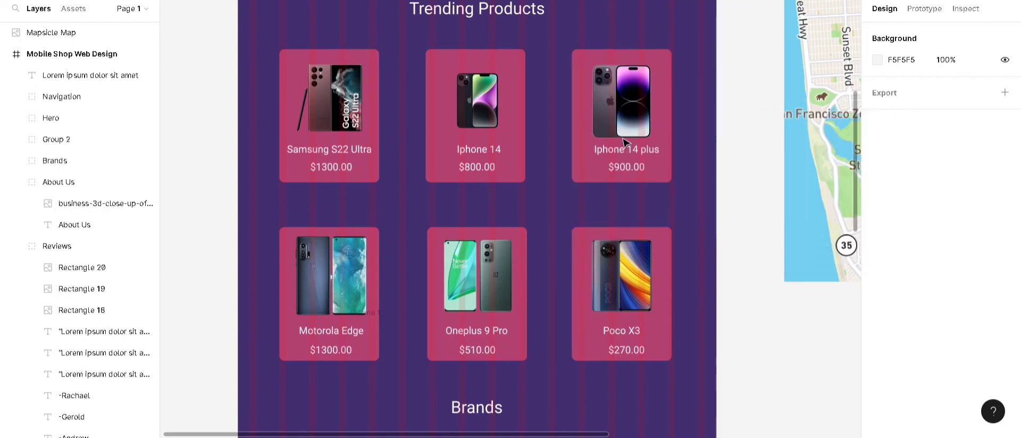
pyautogui.hotkey('ctrl', '-')
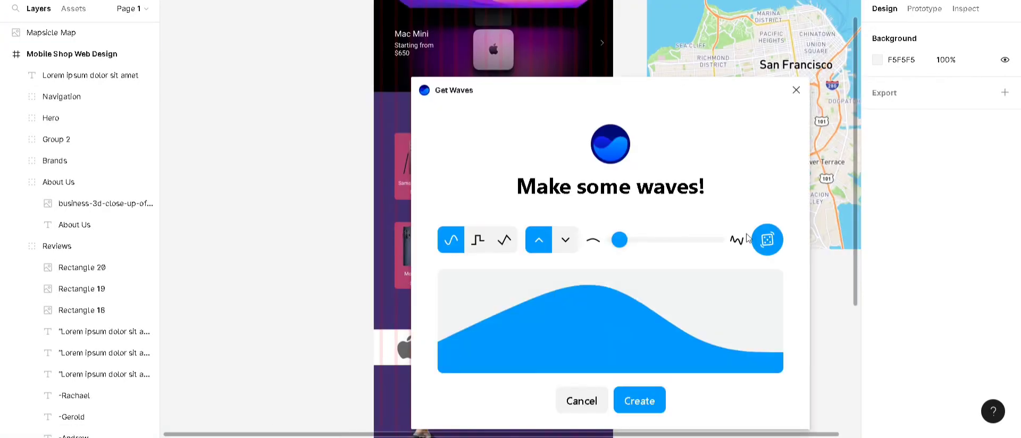
pyautogui.hscroll(5, 828, 435)
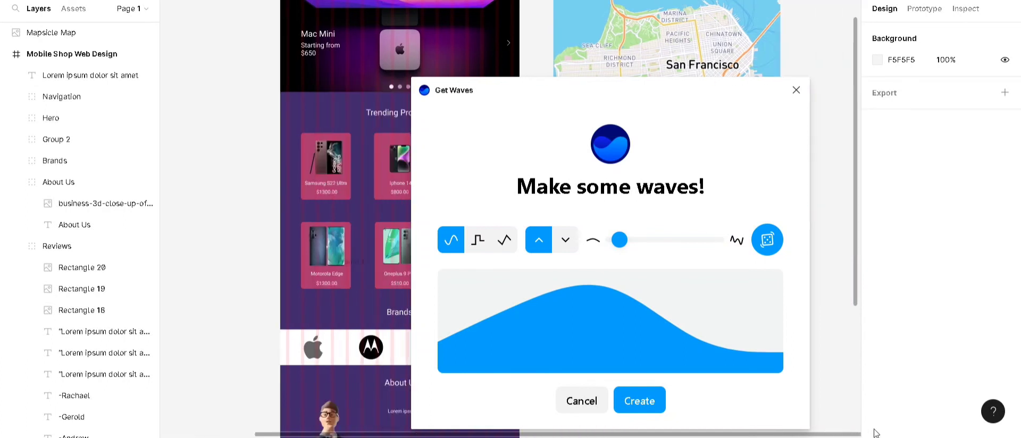
pyautogui.scroll(5, 641, 49)
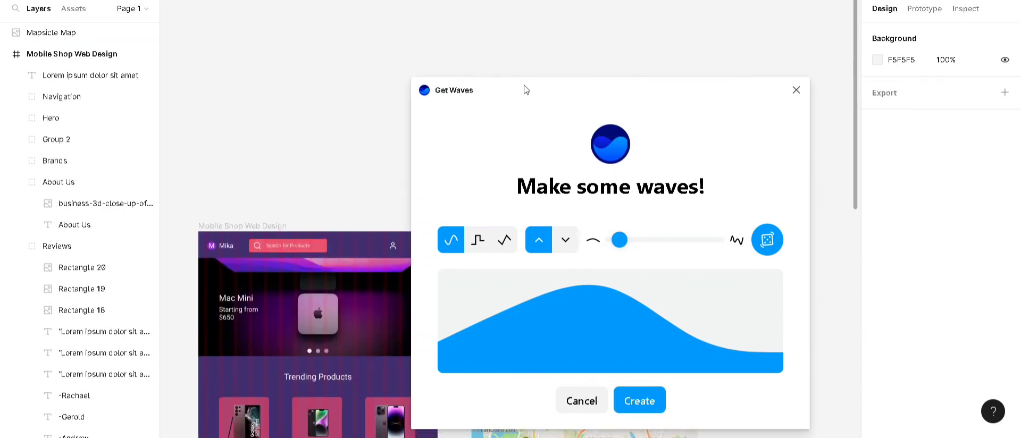
pyautogui.moveTo(525, 91); pyautogui.dragTo(294, 10)
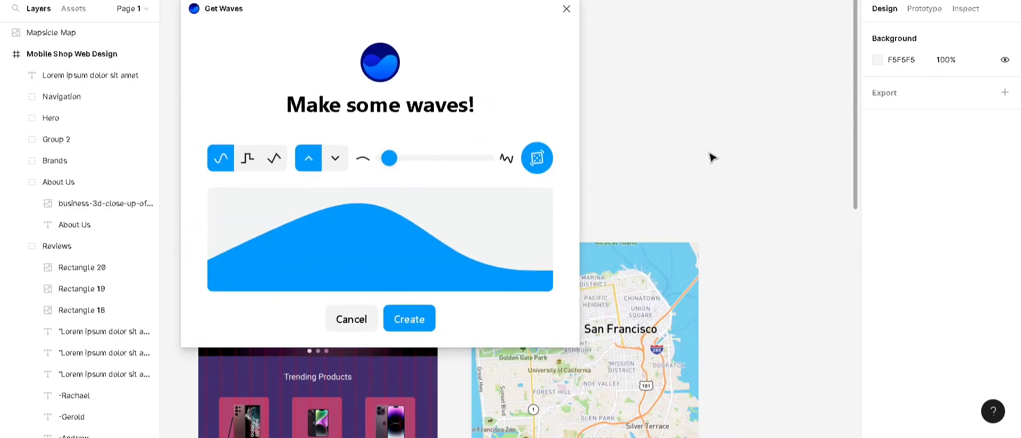
# Create a new frame in the empty canvas above the map and size it to 750 × 750.
pyautogui.press('f')
pyautogui.click(660, 113)
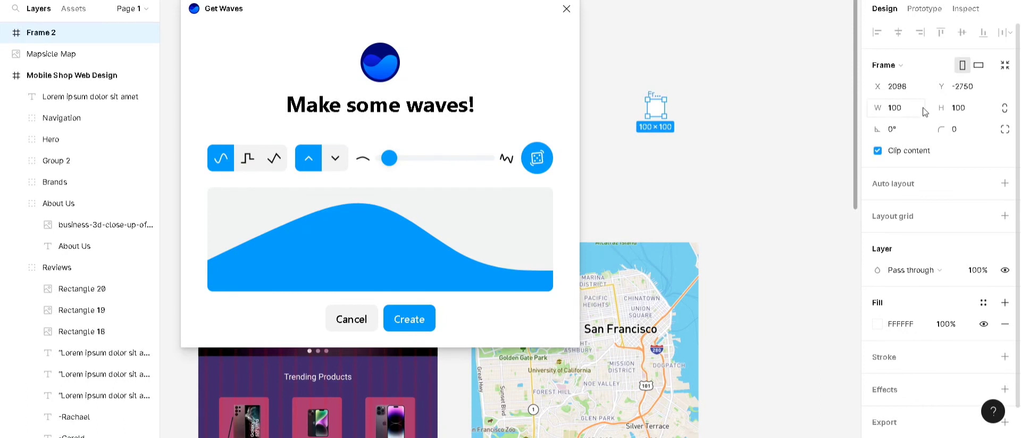
pyautogui.click(902, 111)
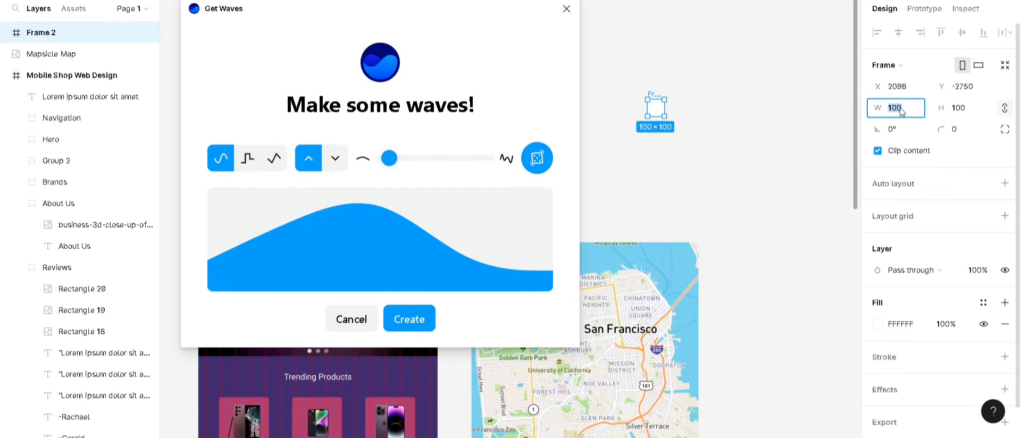
pyautogui.write('750')
pyautogui.press('Return')
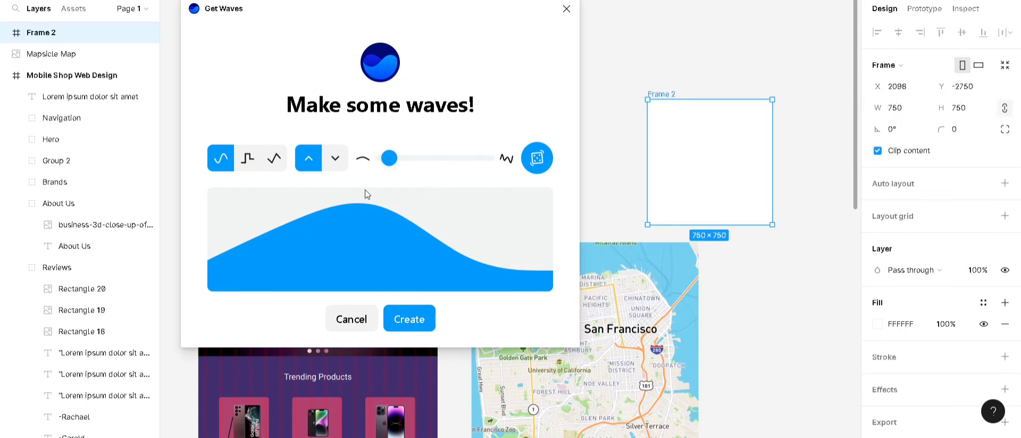
# Create a smooth upward wave with a medium number of peaks and align it to the new frame's bottom edge.
pyautogui.moveTo(390, 159); pyautogui.dragTo(447, 162)
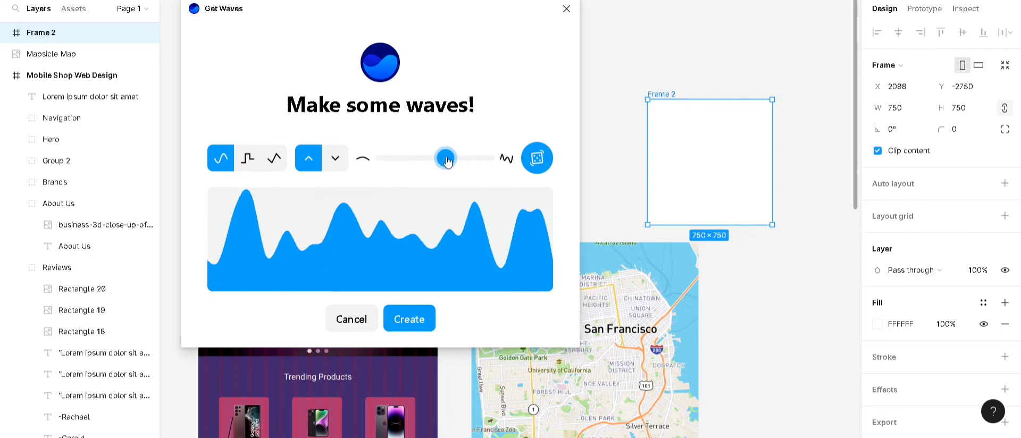
pyautogui.click(410, 320)
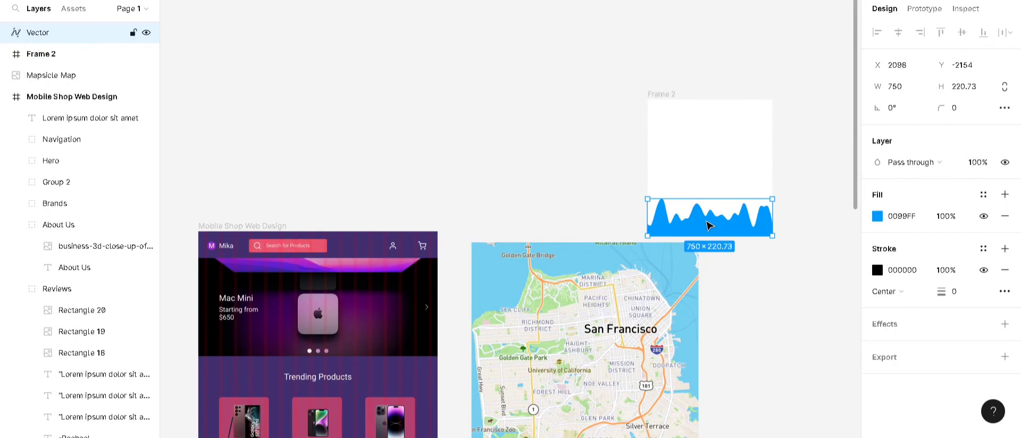
pyautogui.moveTo(709, 226)
pyautogui.mouseDown()
pyautogui.moveTo(709, 198)
pyautogui.moveTo(709, 214)
pyautogui.mouseUp()
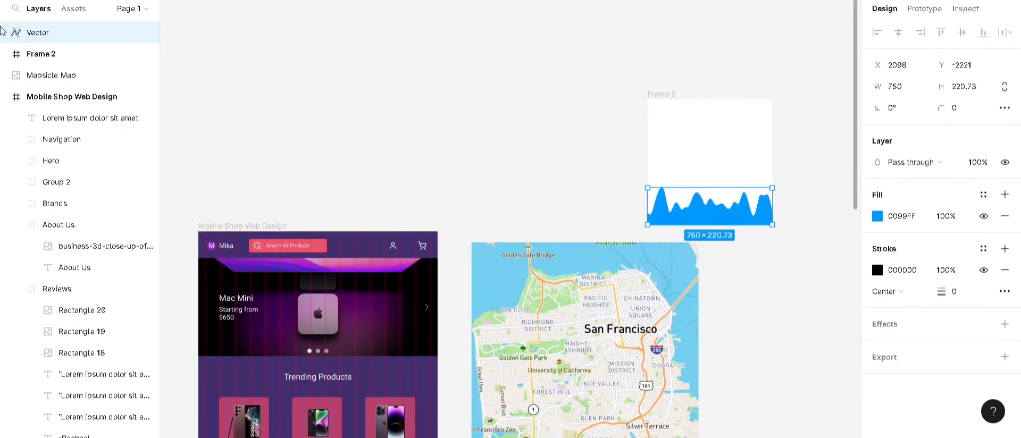
# Change the wave's fill color to 2C88C6 and deselect it.
pyautogui.click(877, 215)
pyautogui.moveTo(776, 169); pyautogui.dragTo(827, 142)
pyautogui.click(848, 92)
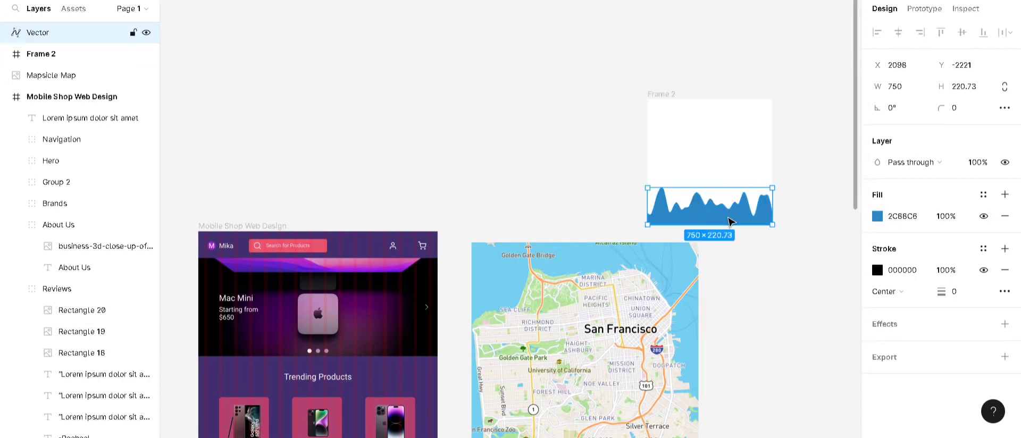
pyautogui.moveTo(732, 219)
pyautogui.mouseDown()
pyautogui.moveTo(734, 165)
pyautogui.moveTo(709, 216)
pyautogui.moveTo(749, 195)
pyautogui.moveTo(737, 182)
pyautogui.moveTo(733, 222)
pyautogui.mouseUp()
pyautogui.hotkey('ctrl', '=')
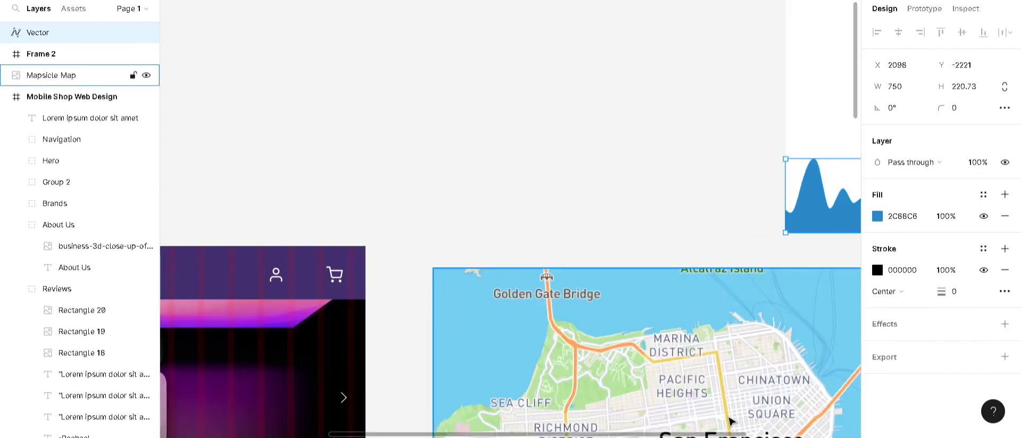
pyautogui.hscroll(5, 685, 281)
pyautogui.scroll(5, 684, 281)
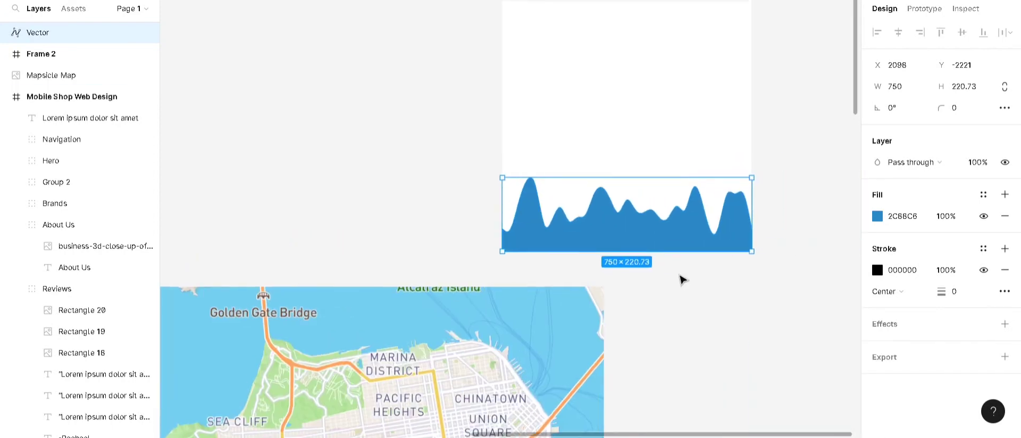
pyautogui.scroll(-5, 475, 275)
pyautogui.click(367, 160)
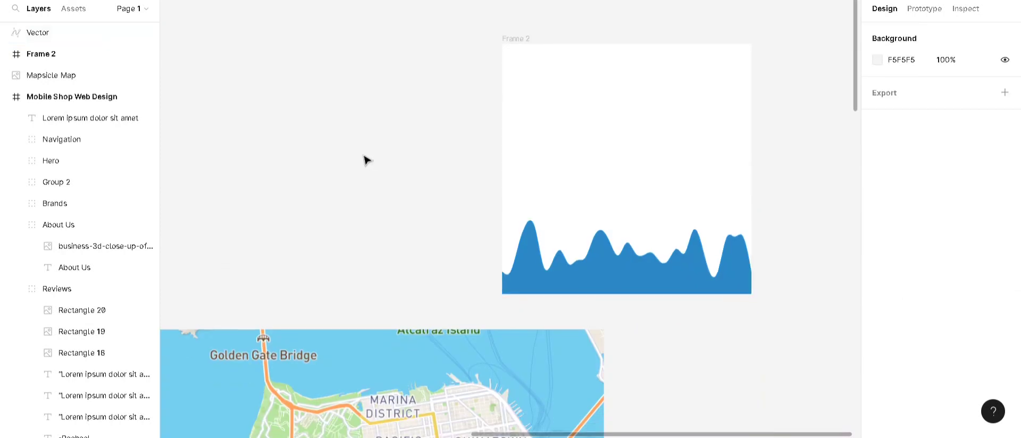